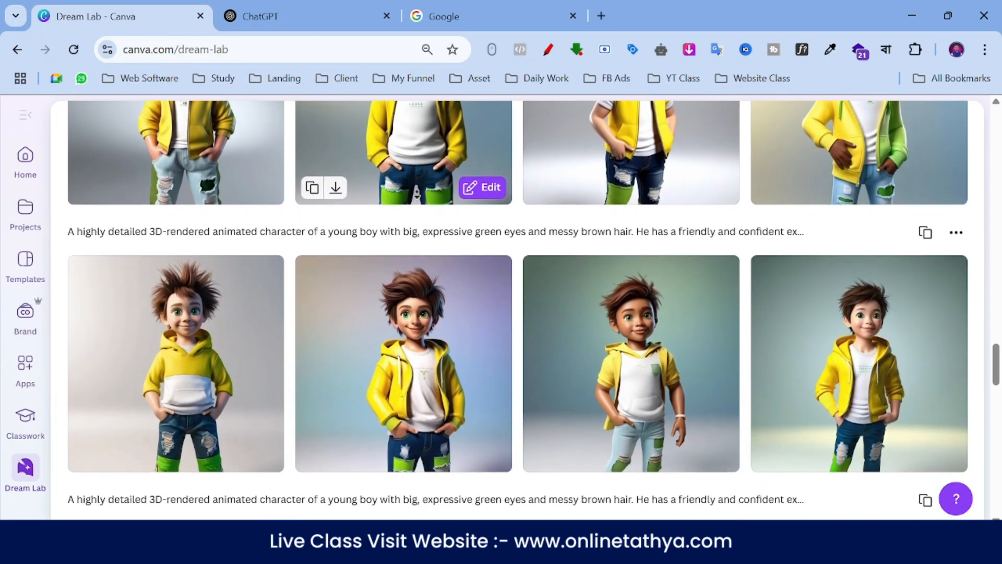
# - Look through the previously generated cartoon characters in the Dream Lab history
pyautogui.middleClick(417, 185)
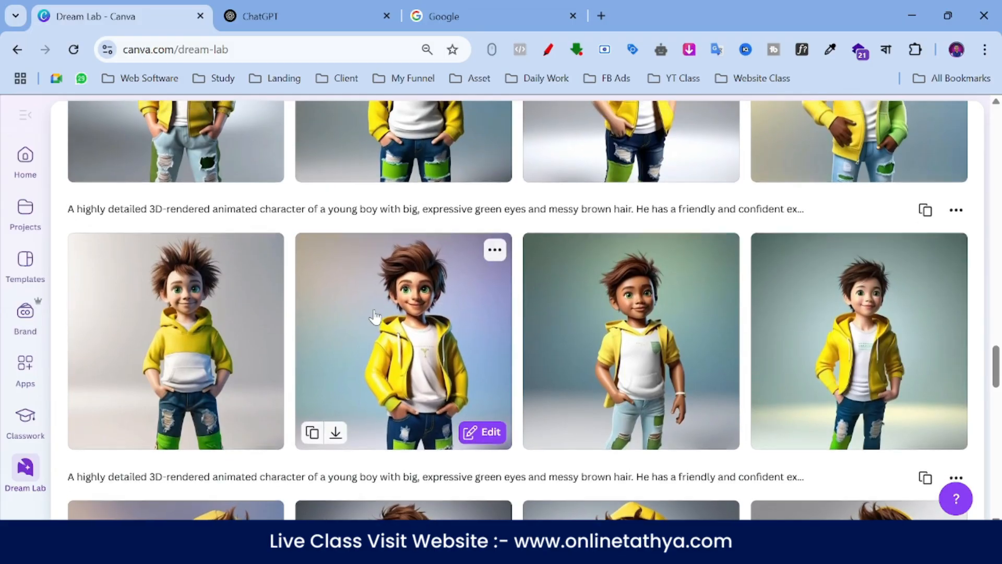
pyautogui.scroll(10, 375, 317)
pyautogui.scroll(20, 374, 317)
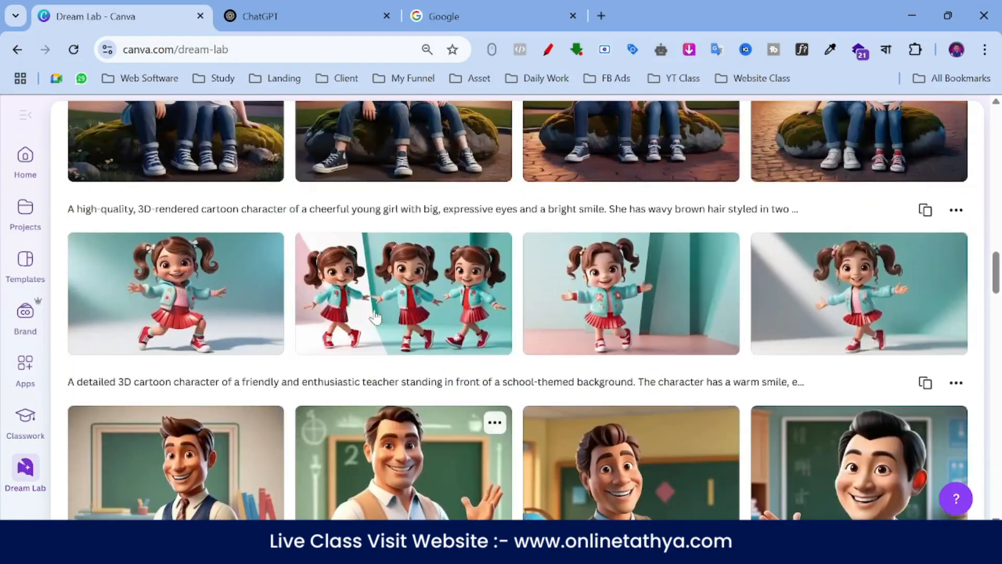
pyautogui.scroll(12, 375, 317)
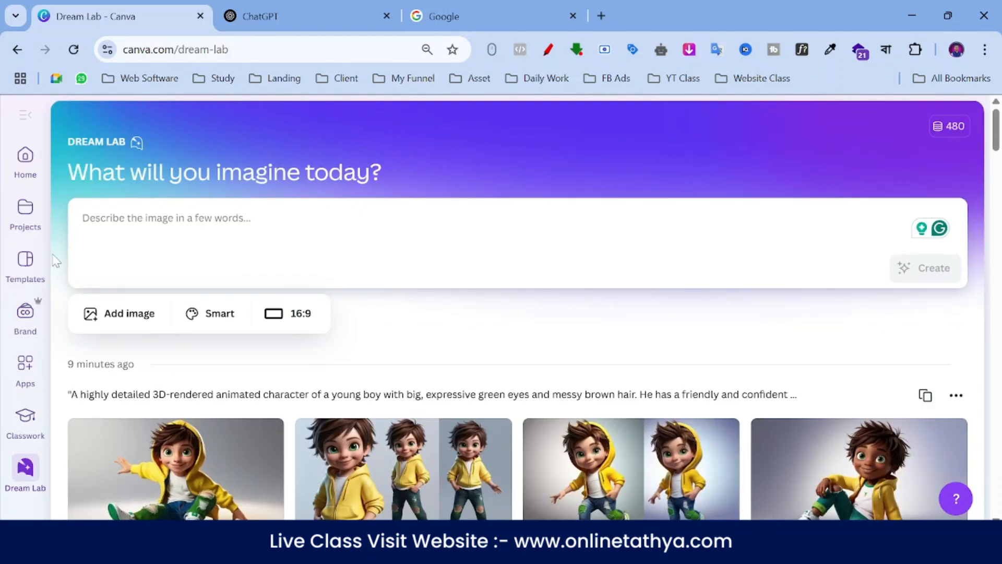
# - Reopen Dream Lab by way of the Canva home page, and view the ChatGPT and Google pages
pyautogui.click(31, 158)
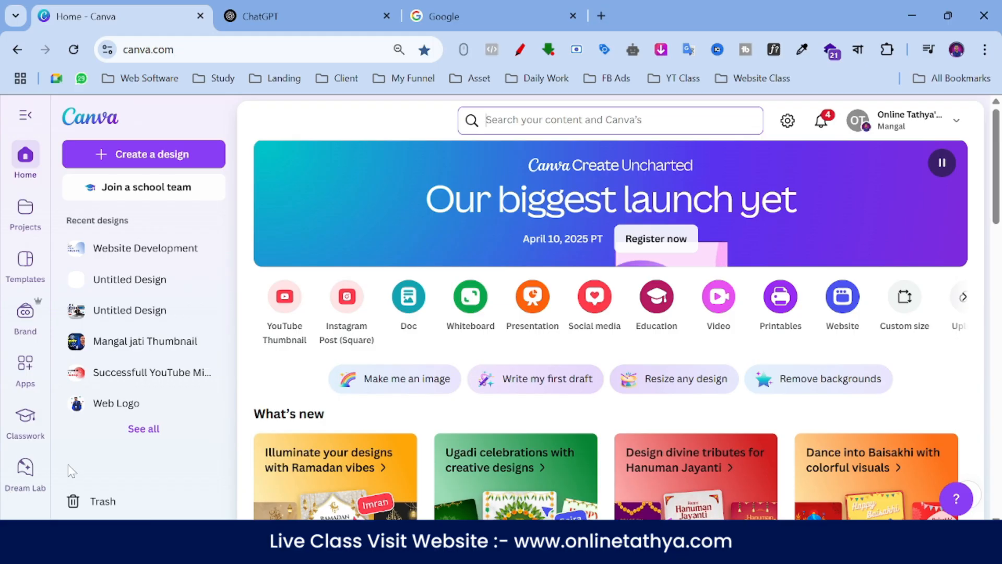
pyautogui.click(18, 477)
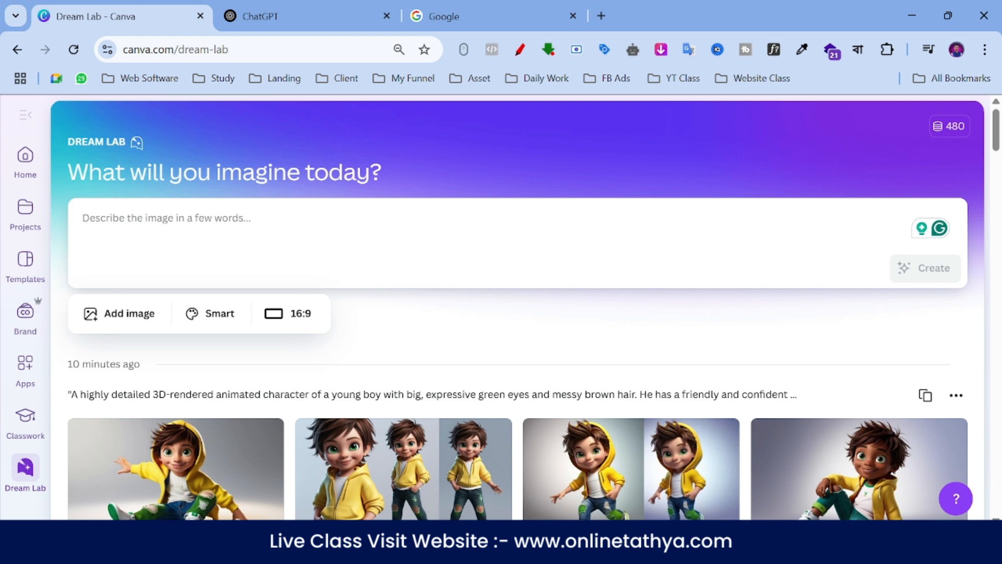
pyautogui.click(263, 15)
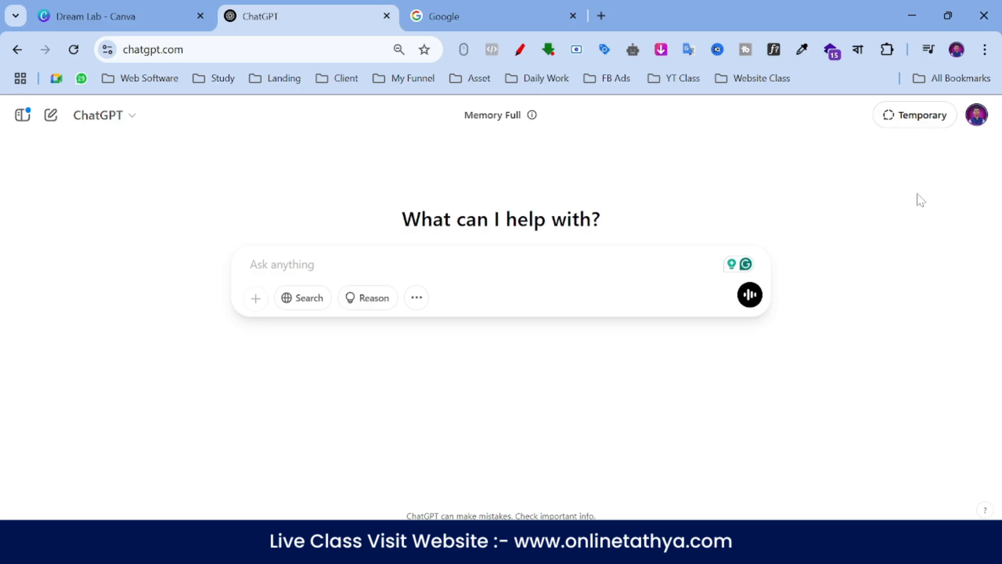
pyautogui.click(477, 6)
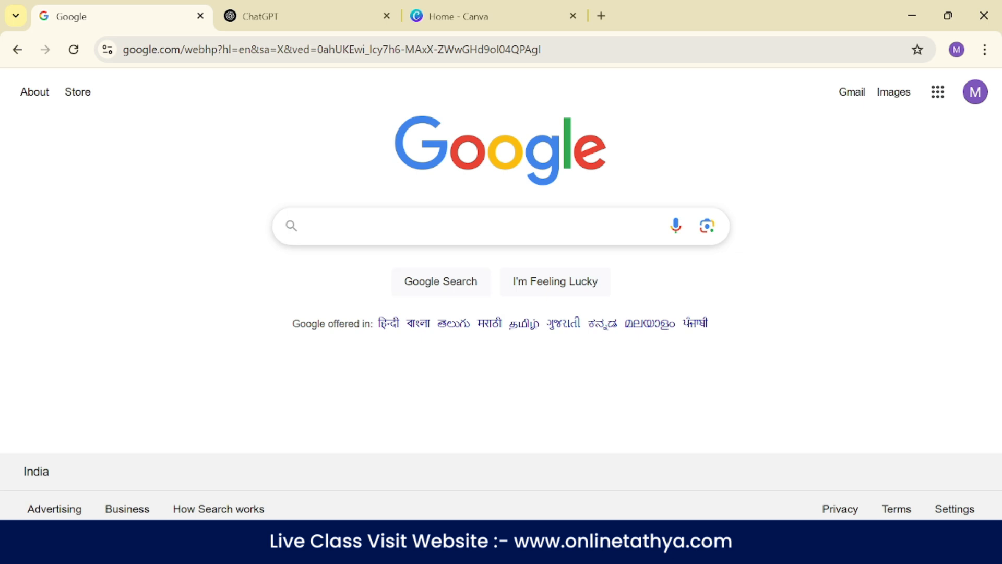
# - Search Google for "ai character image" and show the image results
pyautogui.click(372, 226)
pyautogui.write('ai')
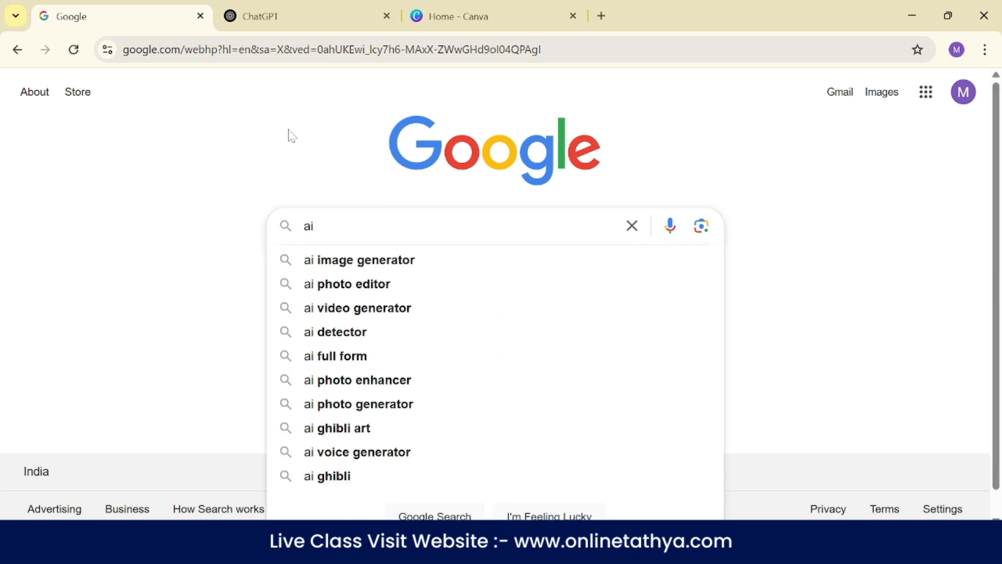
pyautogui.write(' charete')
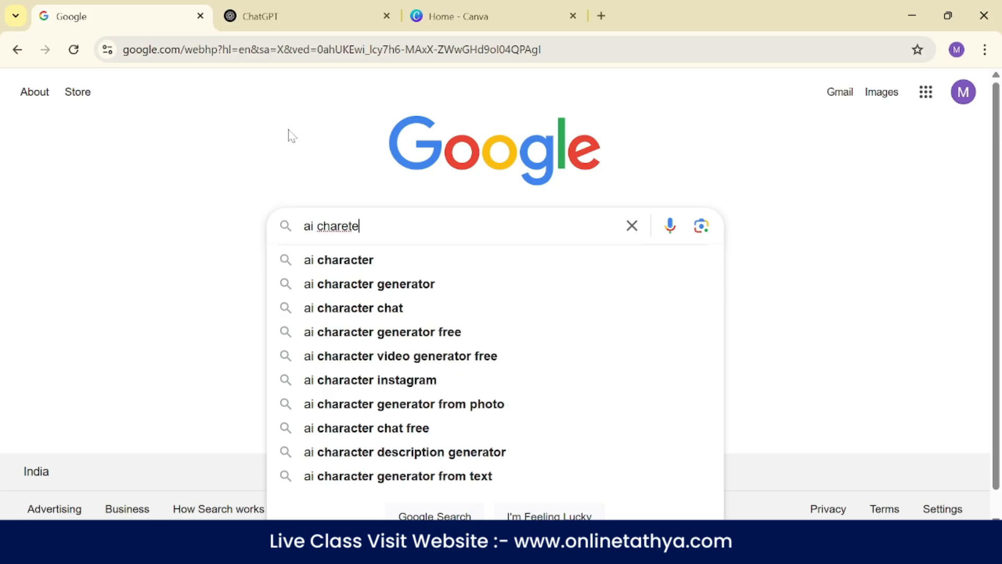
pyautogui.write('r image')
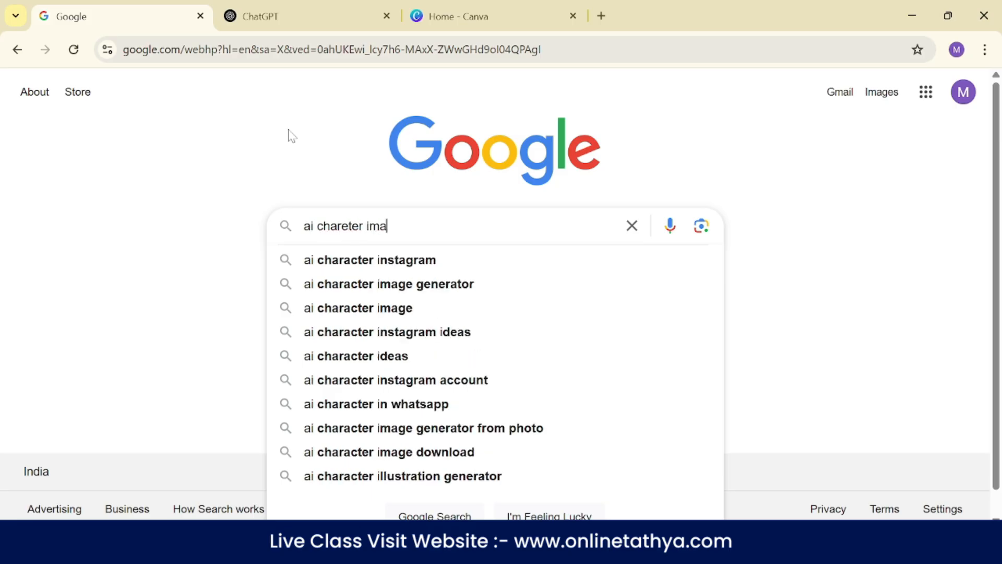
pyautogui.press('Return')
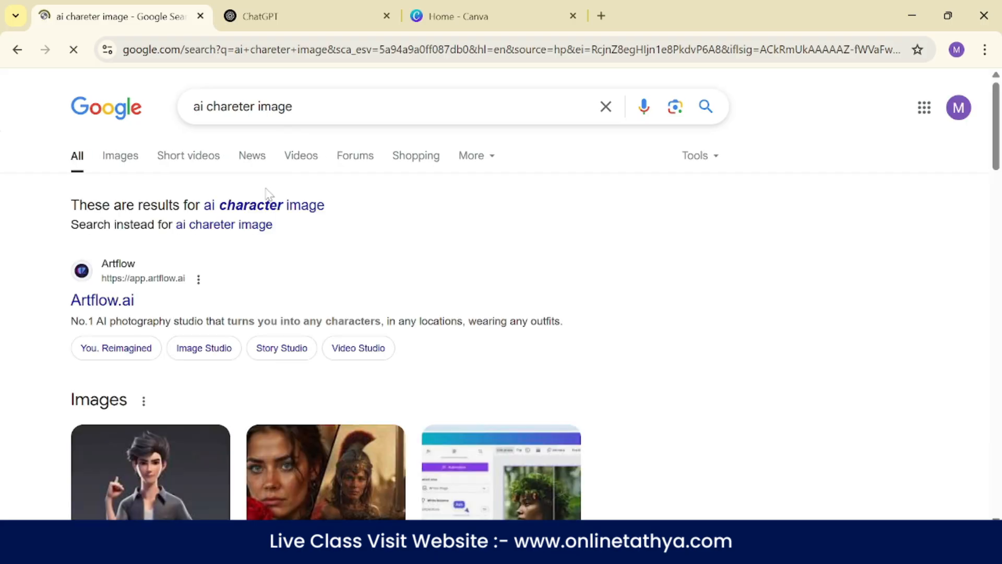
pyautogui.click(280, 211)
pyautogui.click(121, 157)
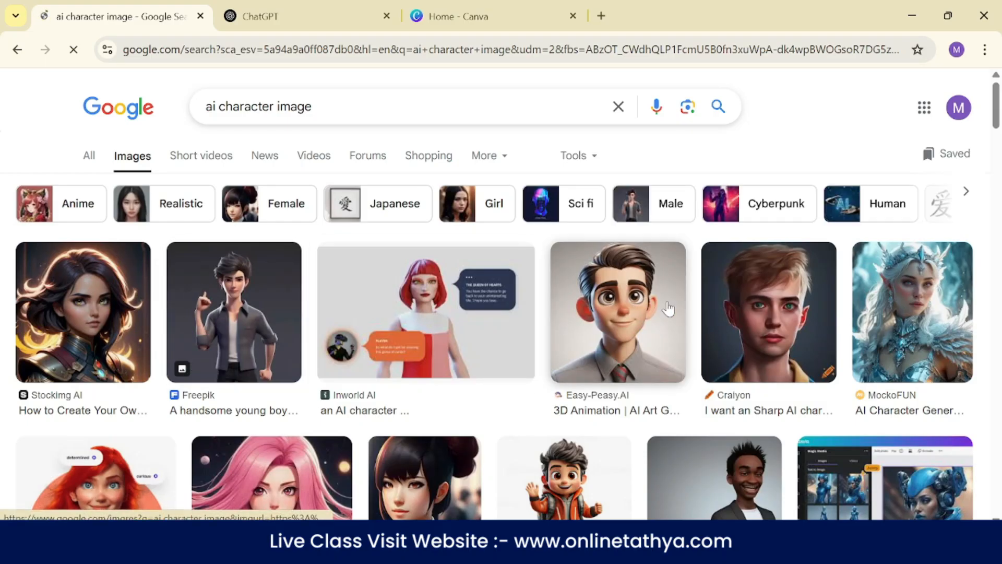
# - Browse the image results and preview the Vecteezy 3D cartoon student boys and their related images
pyautogui.scroll(-5, 862, 289)
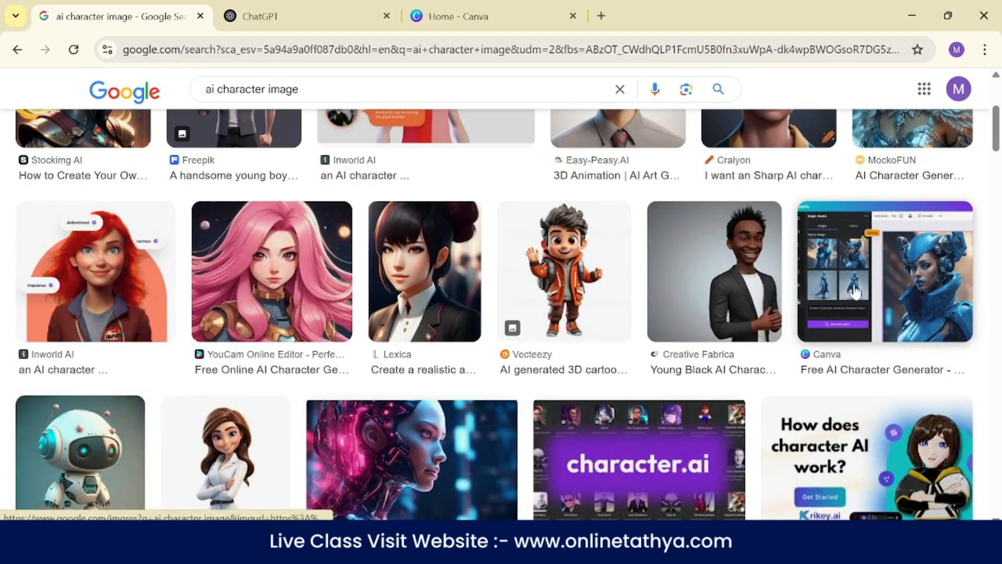
pyautogui.scroll(3, 720, 270)
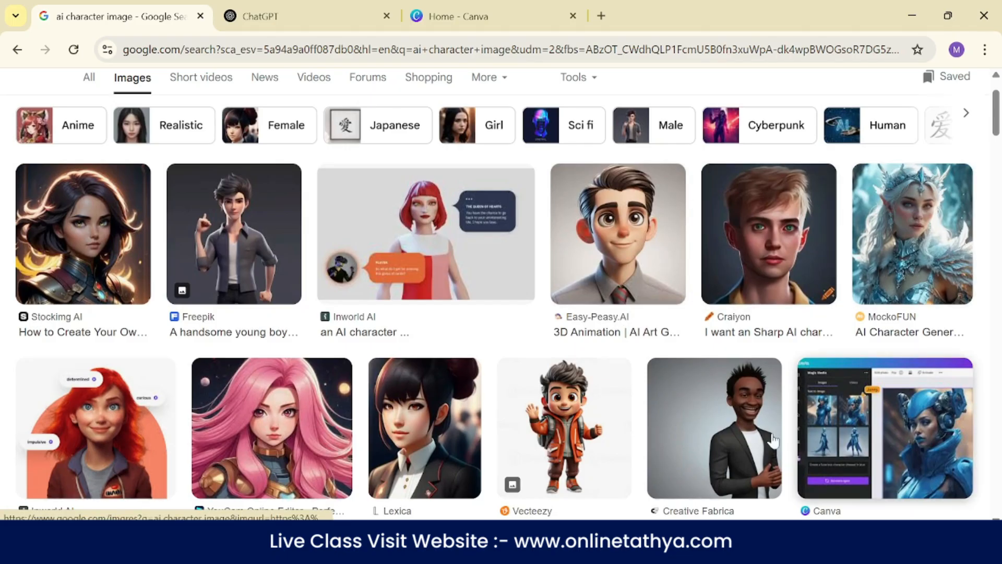
pyautogui.click(585, 417)
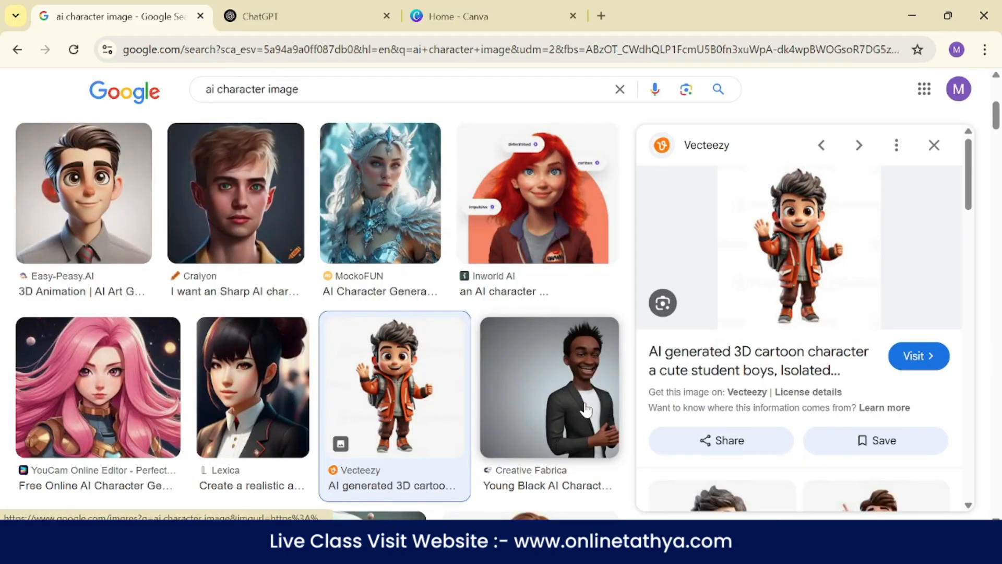
pyautogui.scroll(-3, 826, 313)
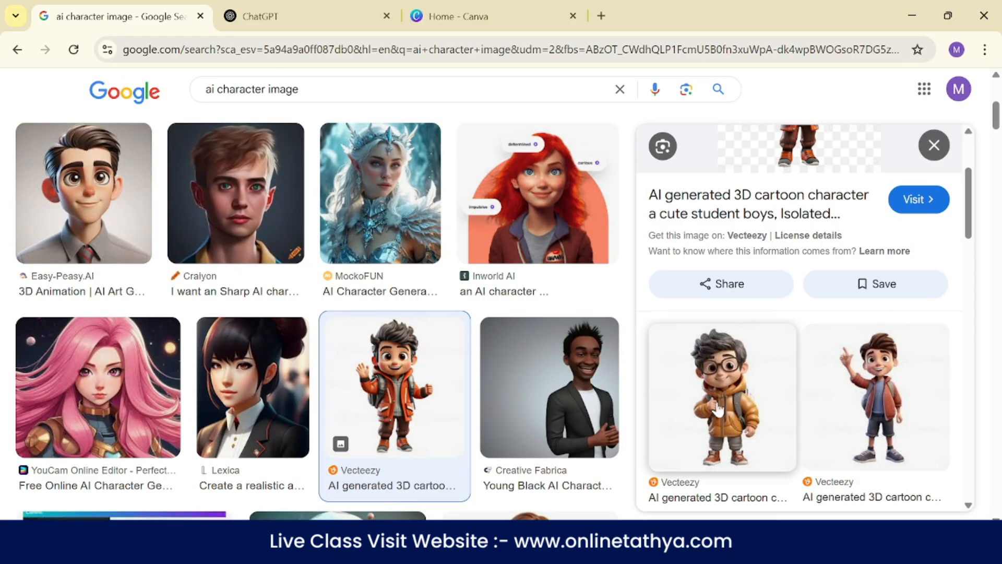
pyautogui.click(752, 381)
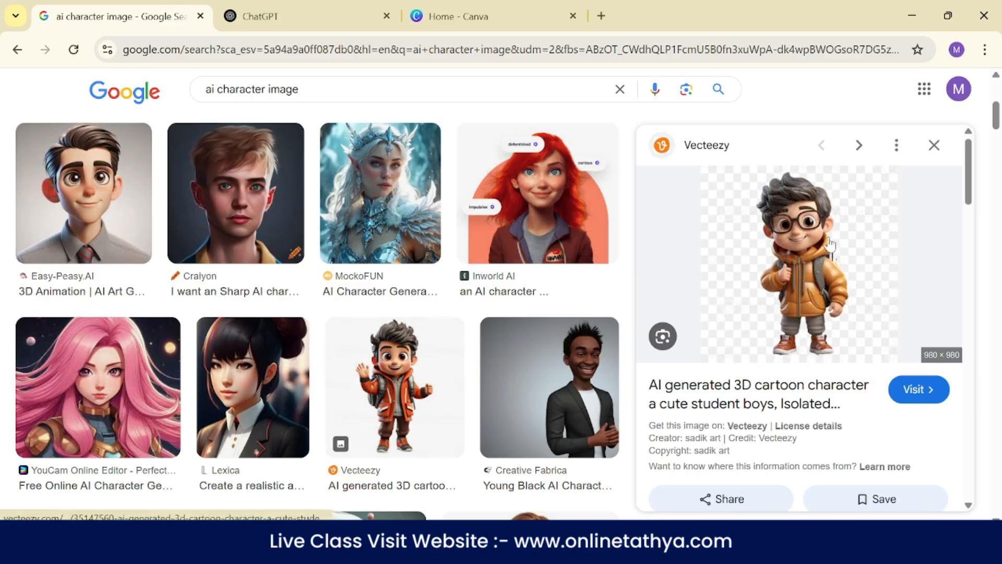
pyautogui.scroll(-5, 830, 246)
pyautogui.click(900, 328)
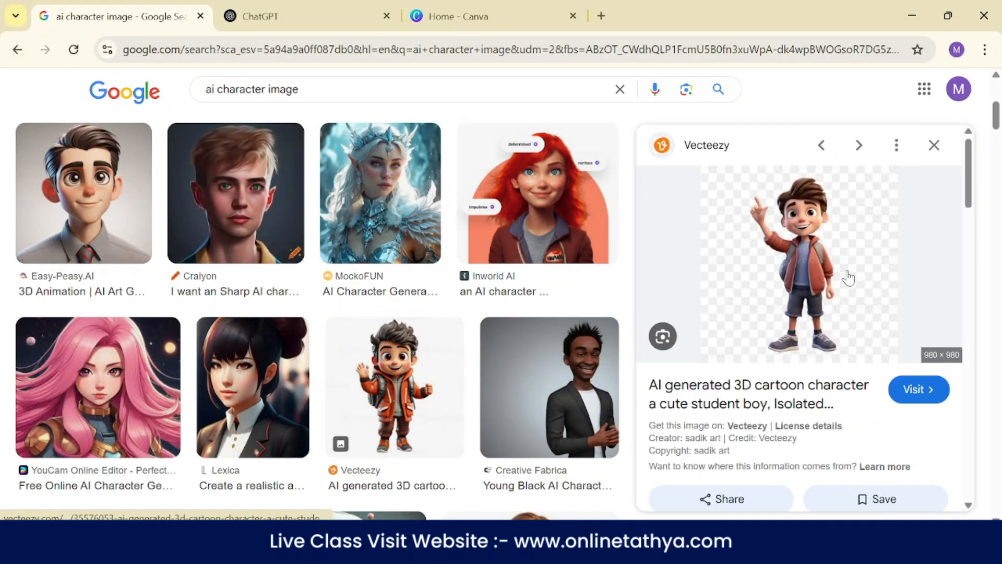
pyautogui.scroll(-4, 799, 282)
pyautogui.scroll(-5, 815, 282)
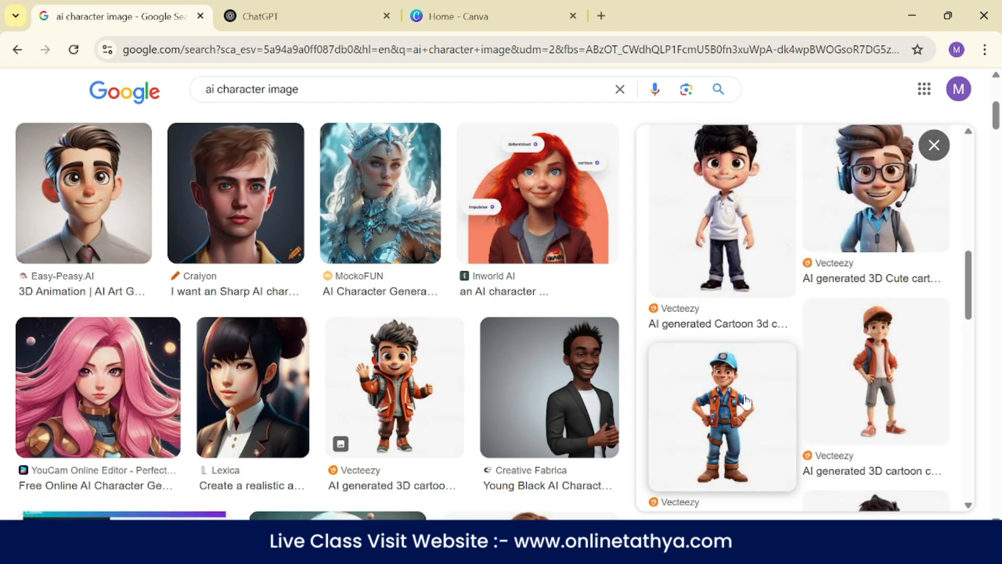
# - Save the Vecteezy image of the cartoon boy in the orange cap and jacket to the Downloads folder
pyautogui.click(887, 384)
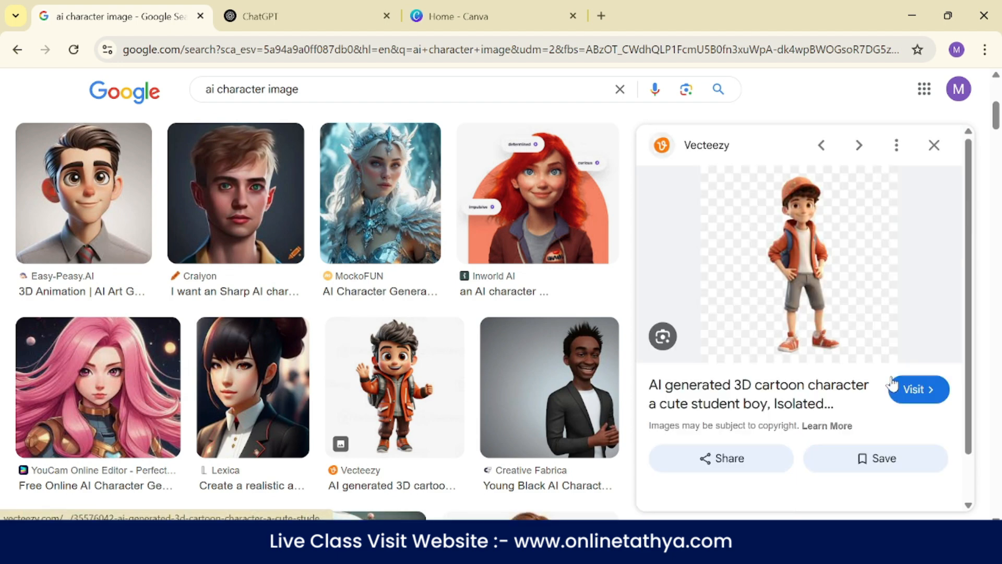
pyautogui.rightClick(800, 230)
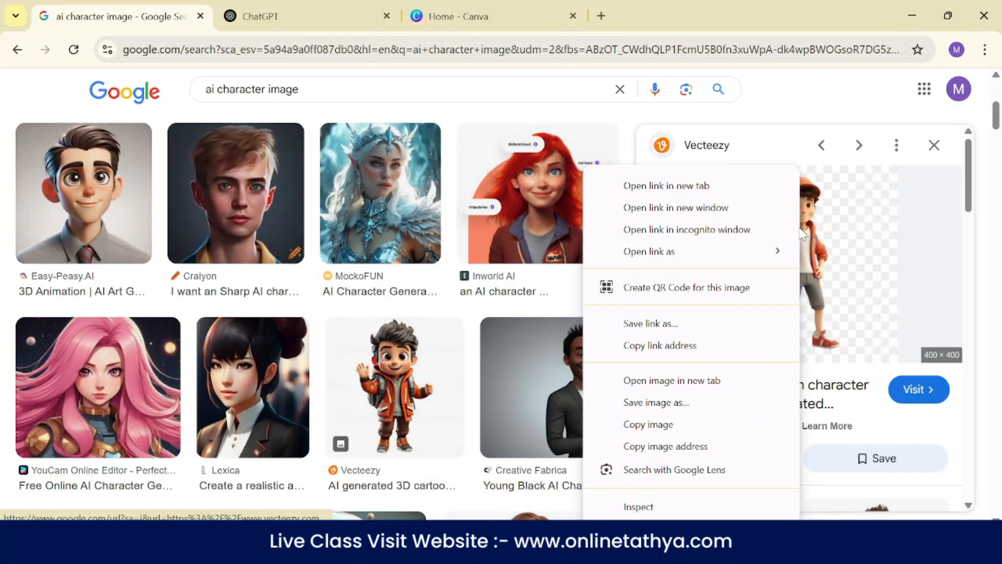
pyautogui.click(694, 404)
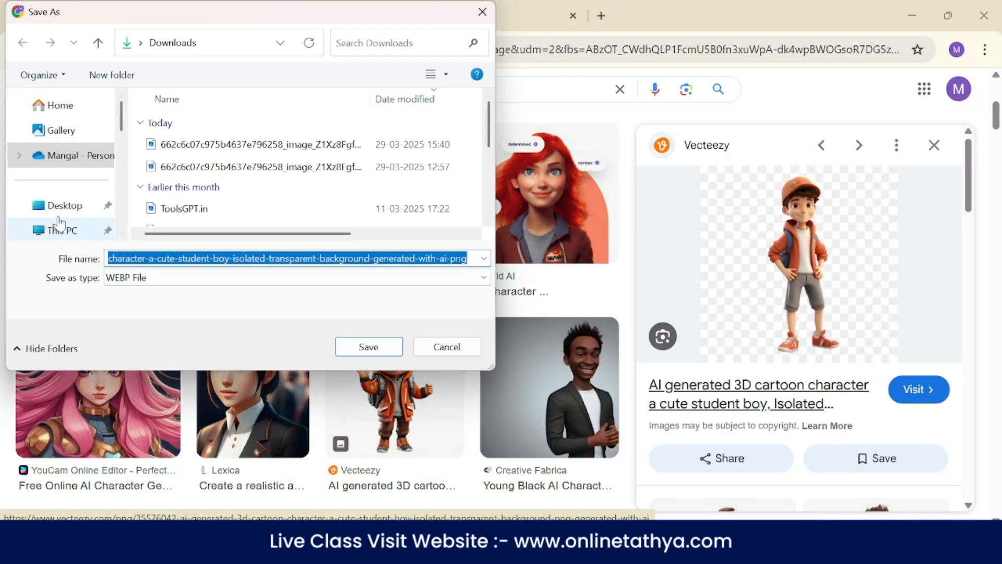
pyautogui.scroll(-2, 86, 169)
pyautogui.click(71, 175)
pyautogui.click(369, 347)
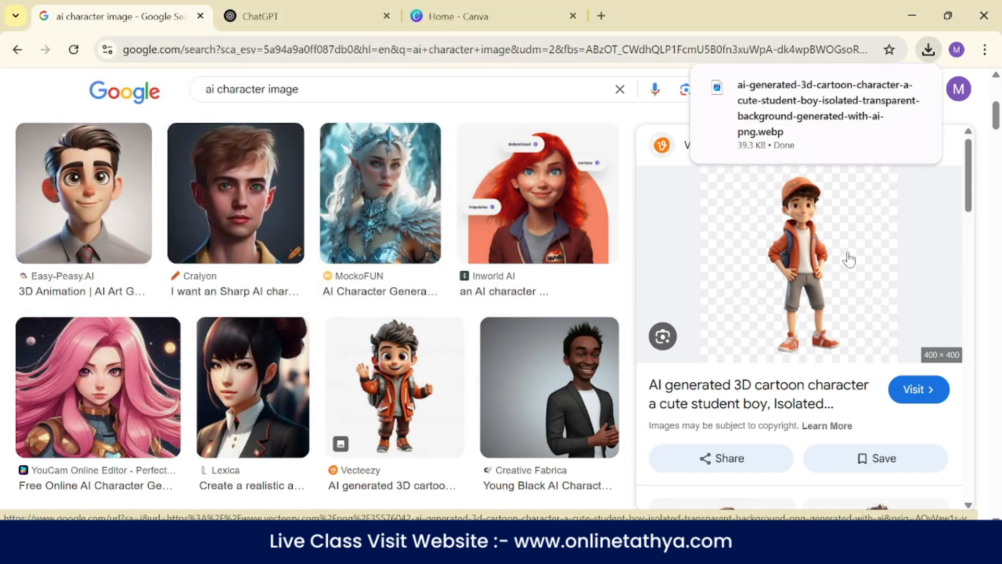
# - Switch to ChatGPT and attach the 15:40 image file beginning with 662c6c07c975b4637e796258_image from the Downloads folder
pyautogui.click(281, 8)
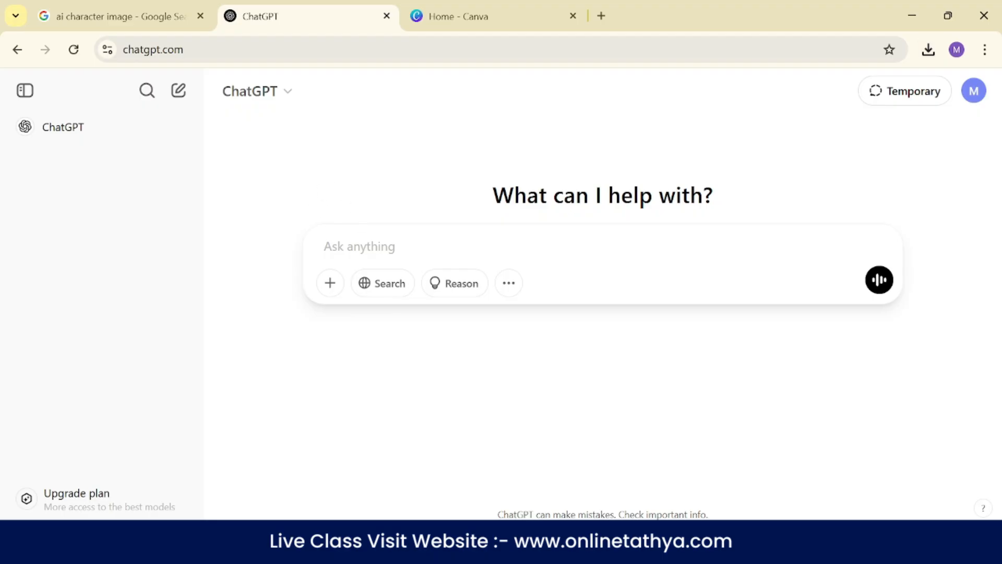
pyautogui.click(330, 283)
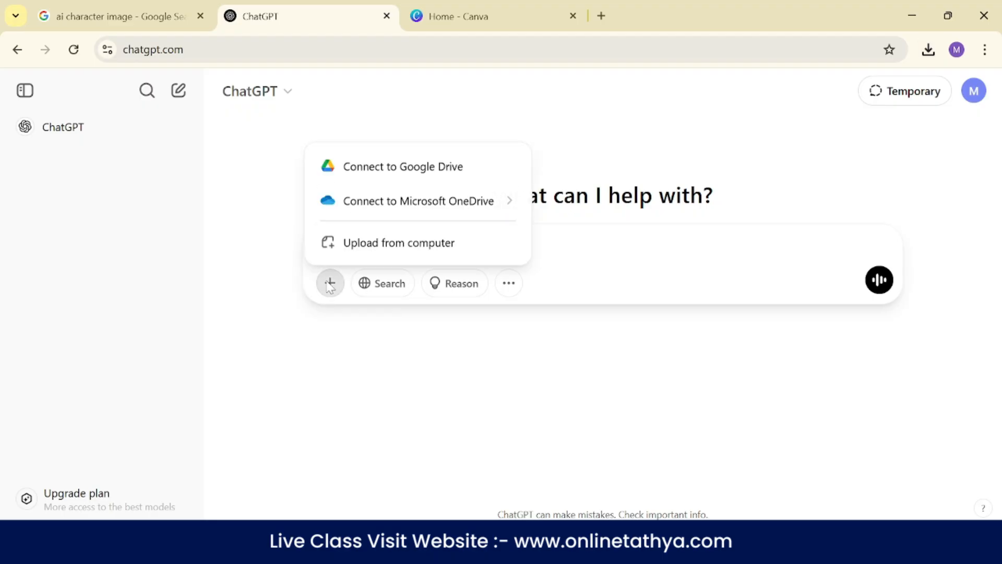
pyautogui.click(386, 245)
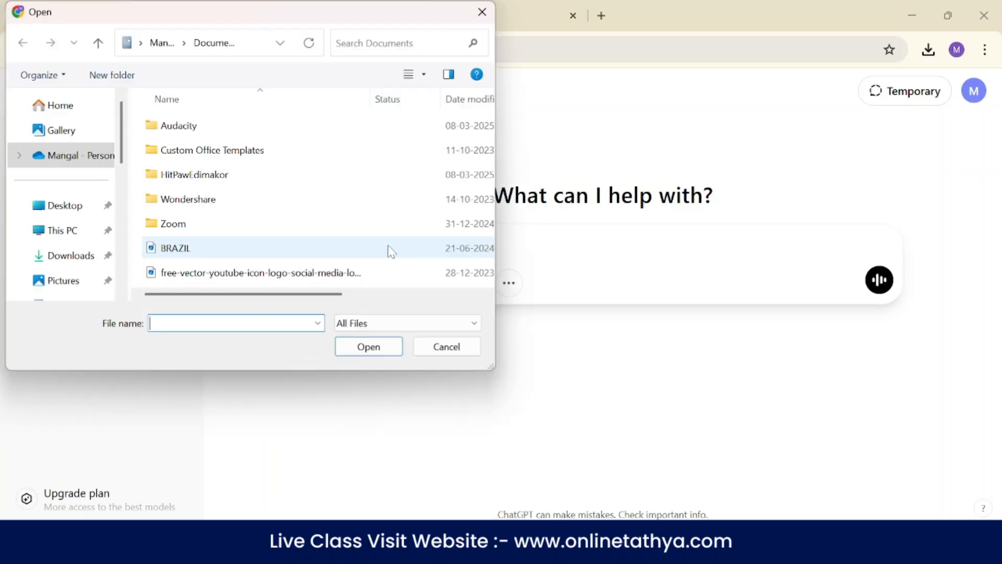
pyautogui.click(68, 255)
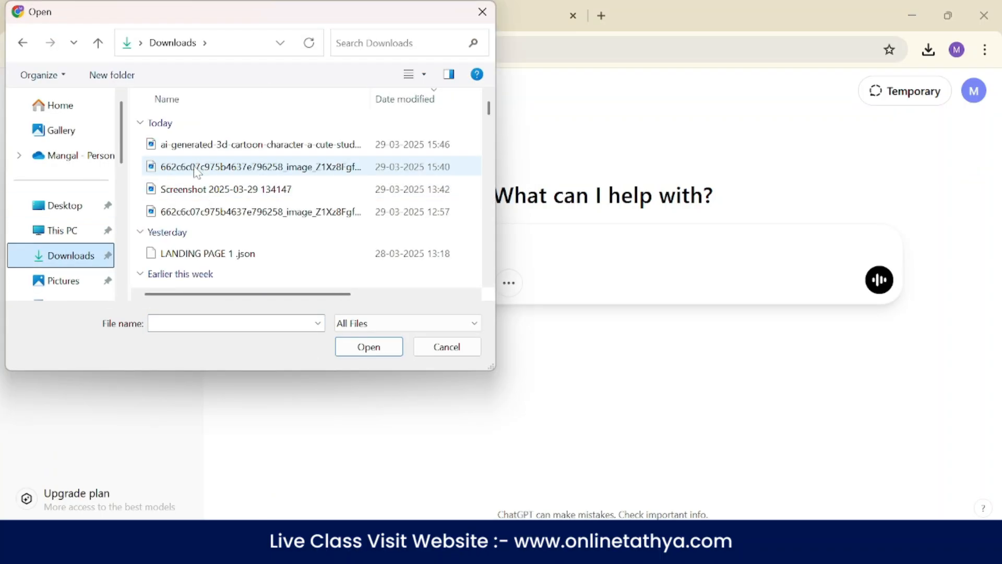
pyautogui.click(198, 167)
pyautogui.click(369, 347)
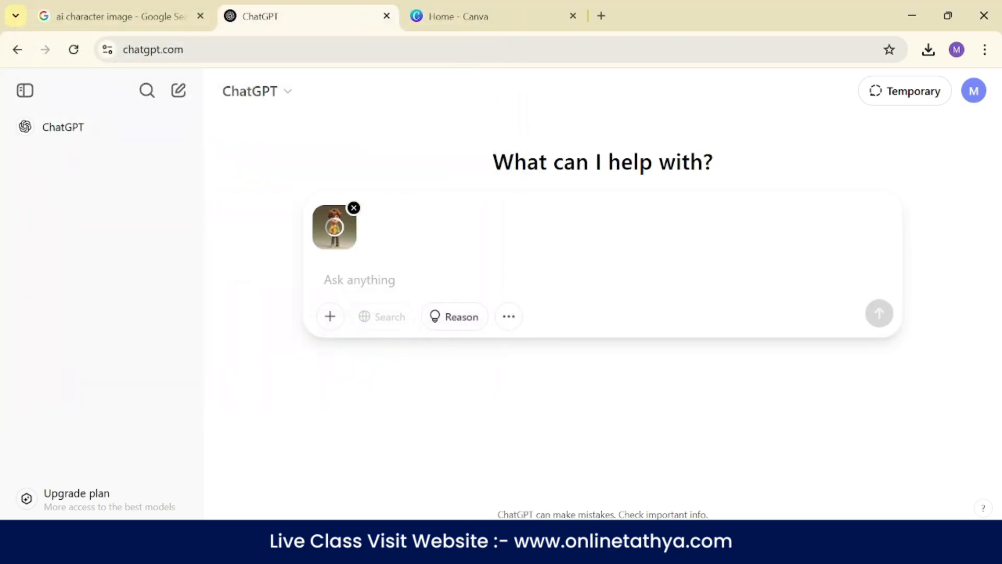
# - Send the attached cartoon boy image with the message "create this image prompt"
pyautogui.write('c')
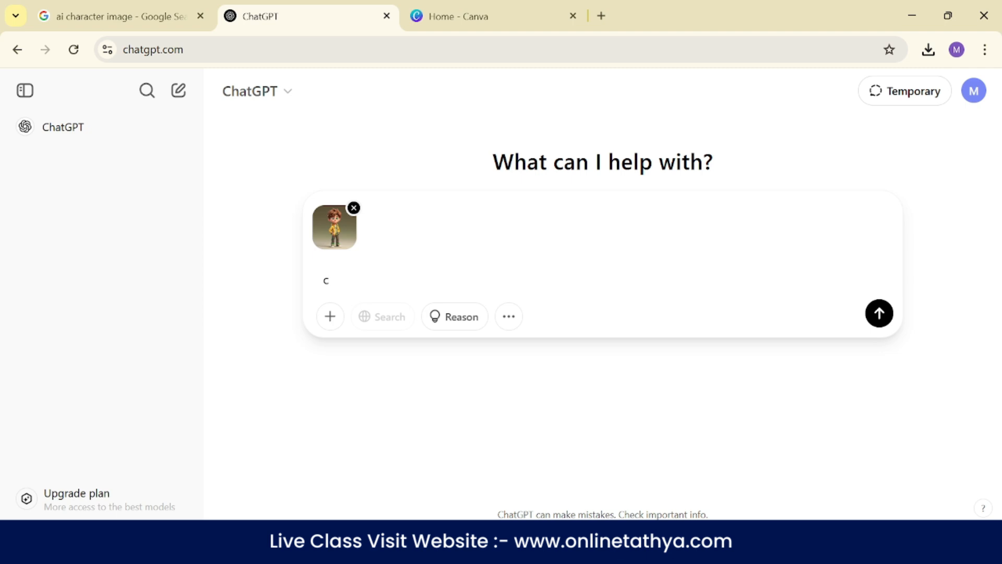
pyautogui.write('reate this image prompt')
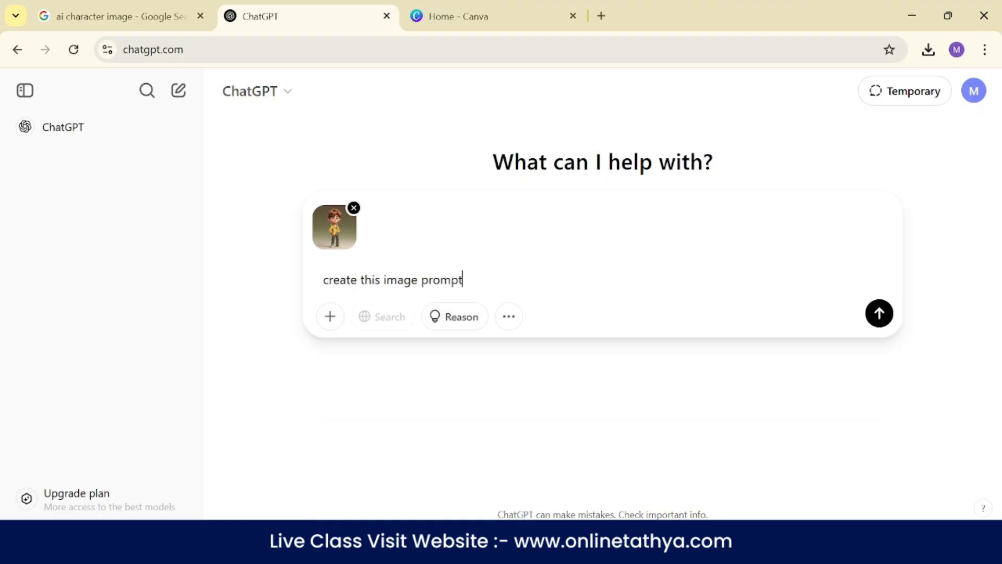
pyautogui.press('Return')
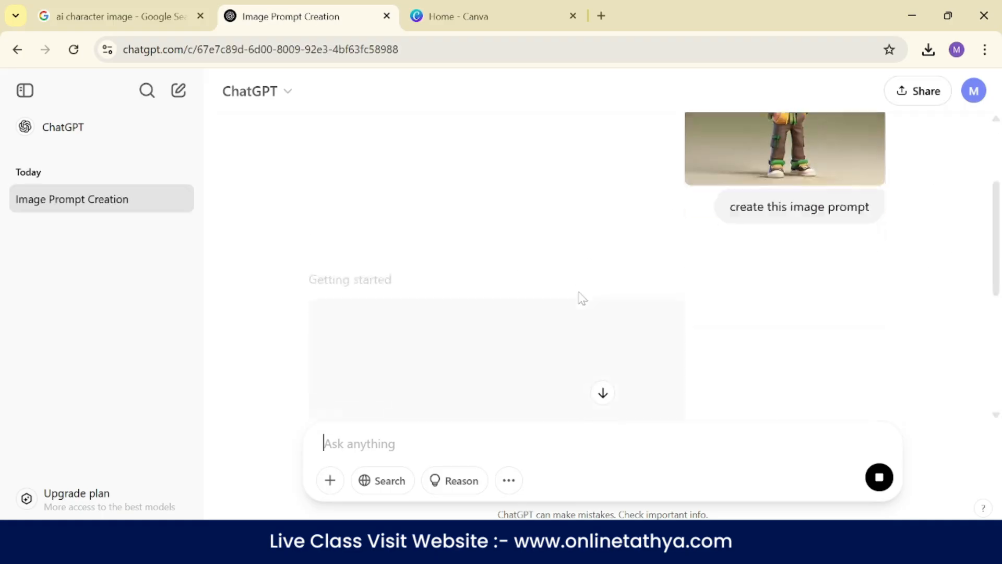
# - Send ChatGPT the follow-up message "this image create only prompt"
pyautogui.scroll(2, 616, 375)
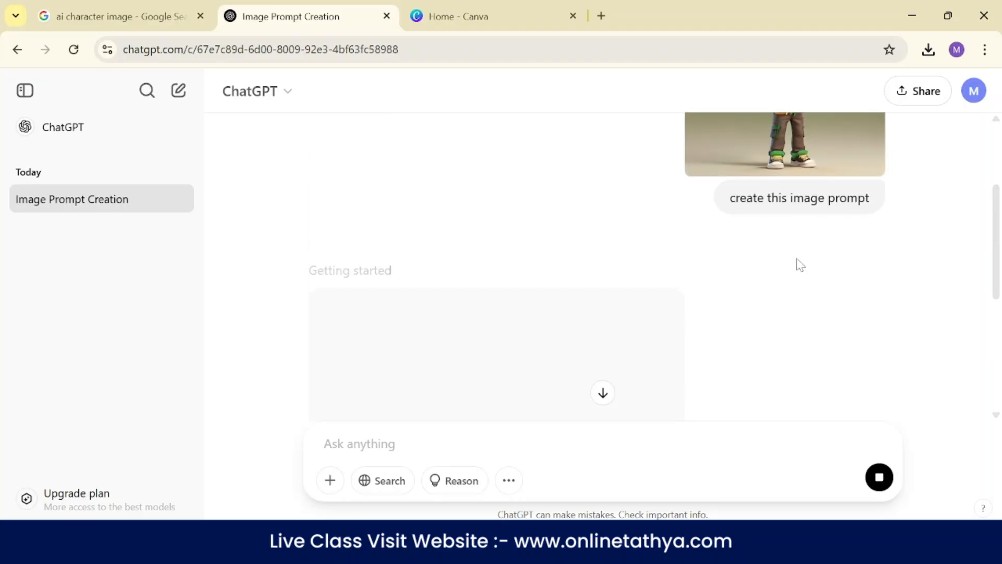
pyautogui.scroll(-3, 661, 375)
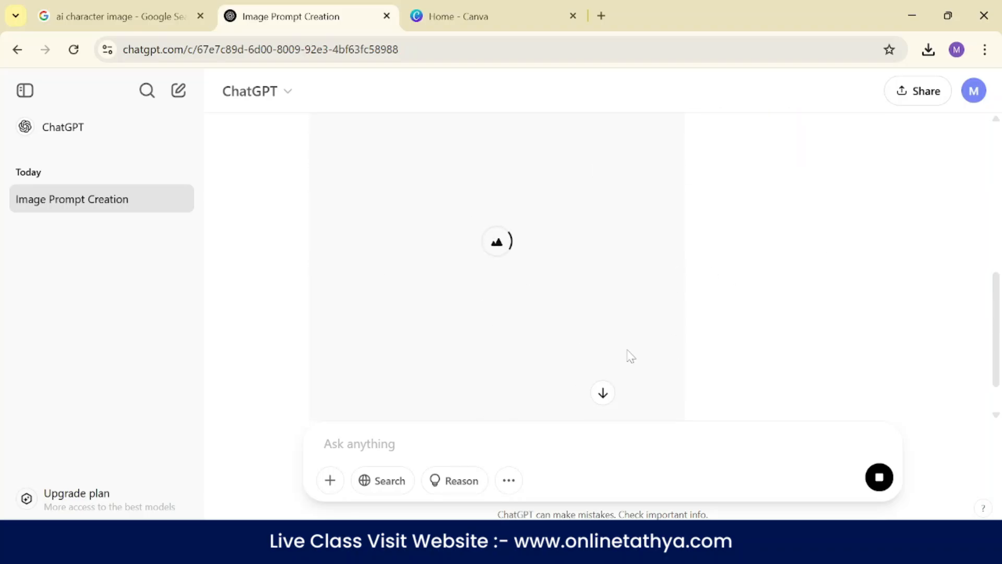
pyautogui.scroll(5, 655, 349)
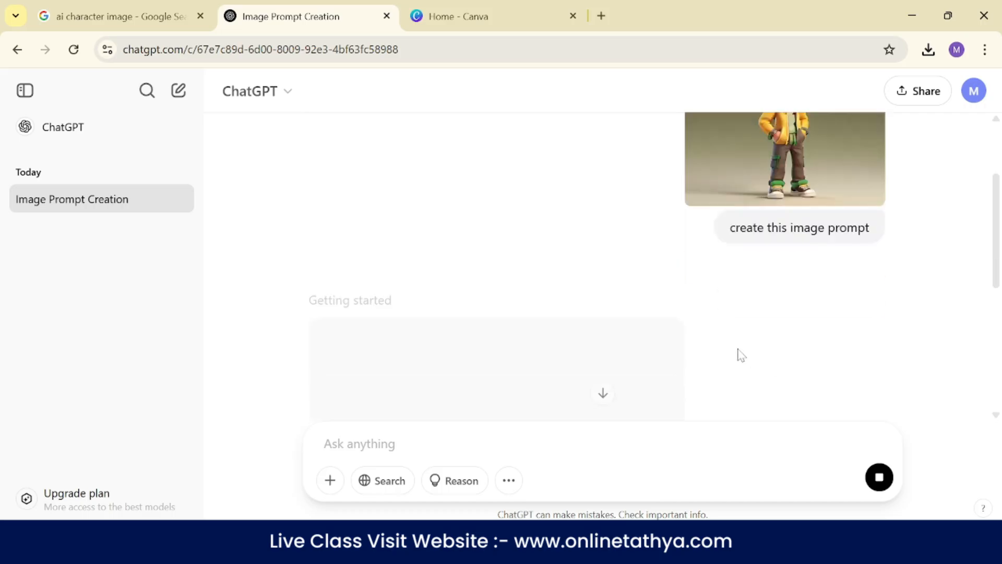
pyautogui.write('this image')
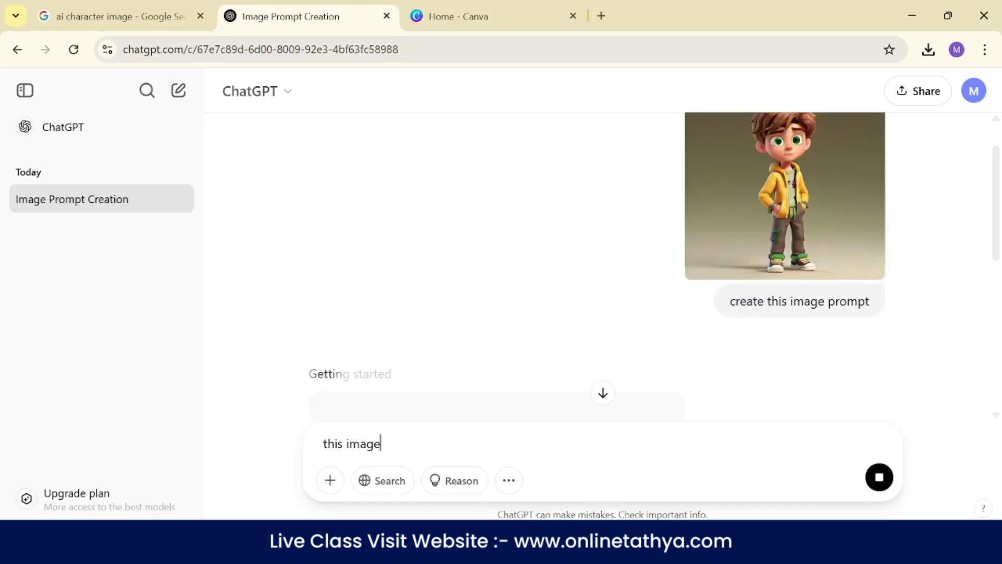
pyautogui.click(418, 444)
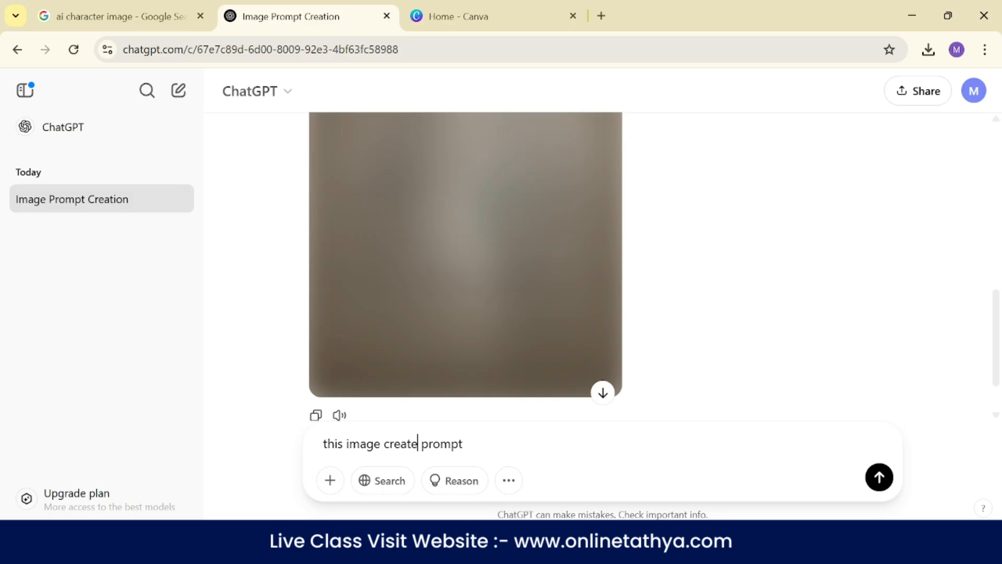
pyautogui.write('only prompt')
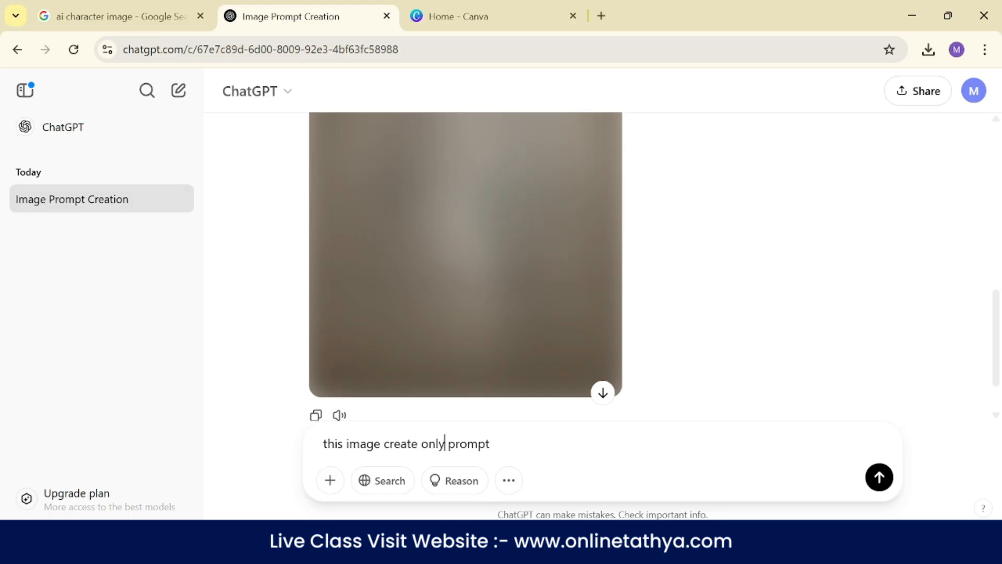
pyautogui.press('Return')
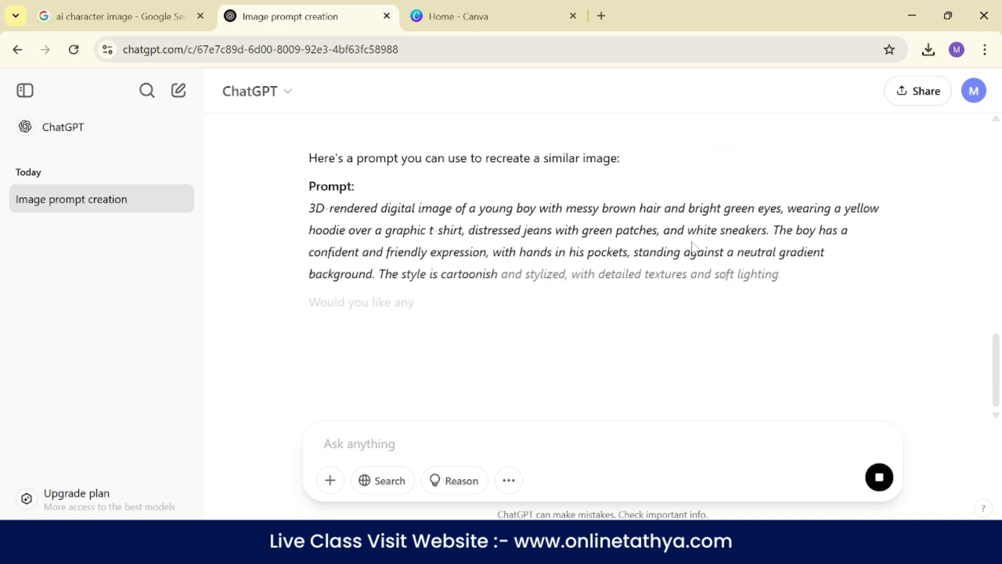
# - Review the ChatGPT reply and highlight the generated prompt paragraph about the young boy in a yellow hoodie
pyautogui.scroll(10, 456, 298)
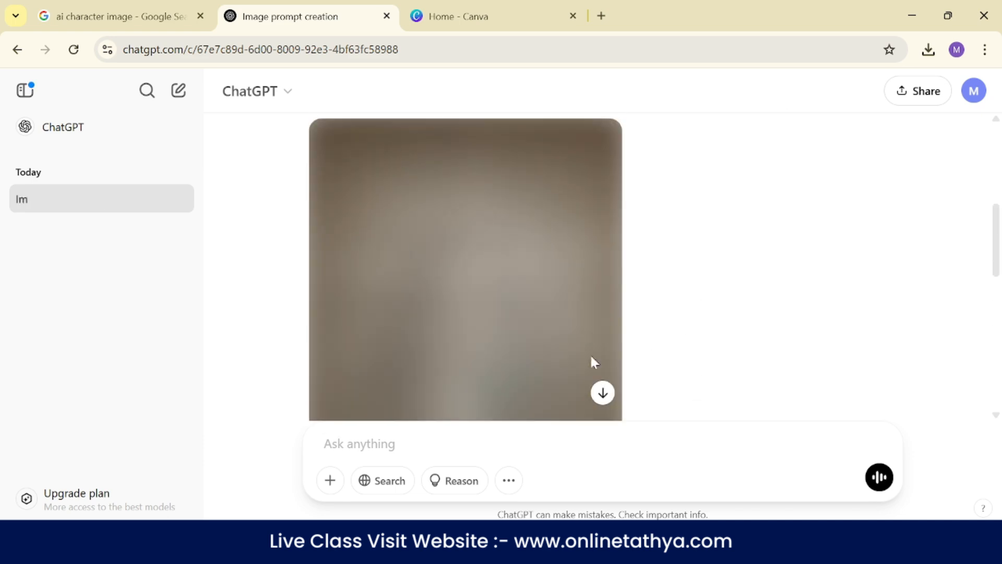
pyautogui.scroll(-2, 517, 219)
pyautogui.scroll(-3, 526, 216)
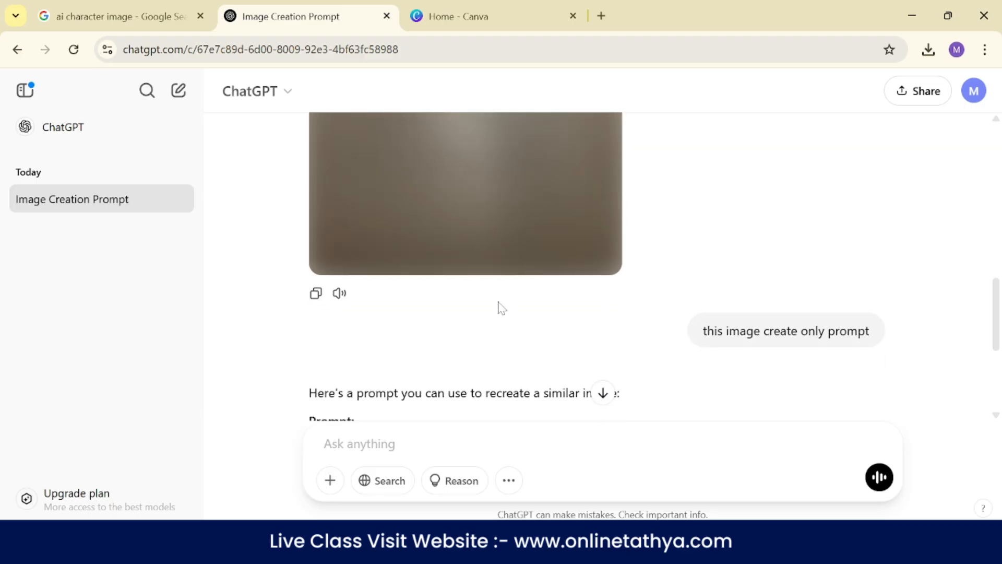
pyautogui.scroll(-5, 546, 195)
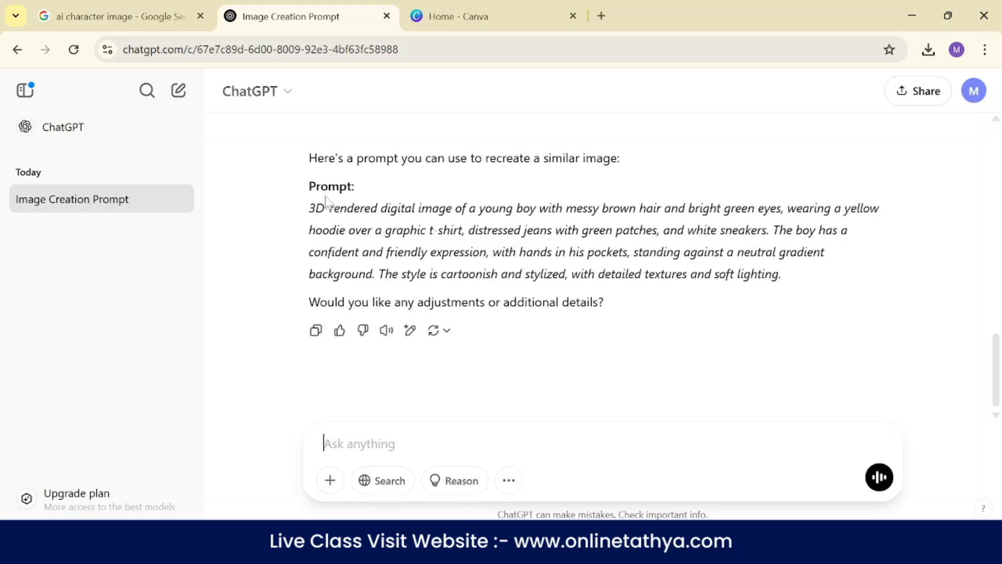
pyautogui.moveTo(309, 209); pyautogui.dragTo(787, 281)
pyautogui.rightClick(639, 246)
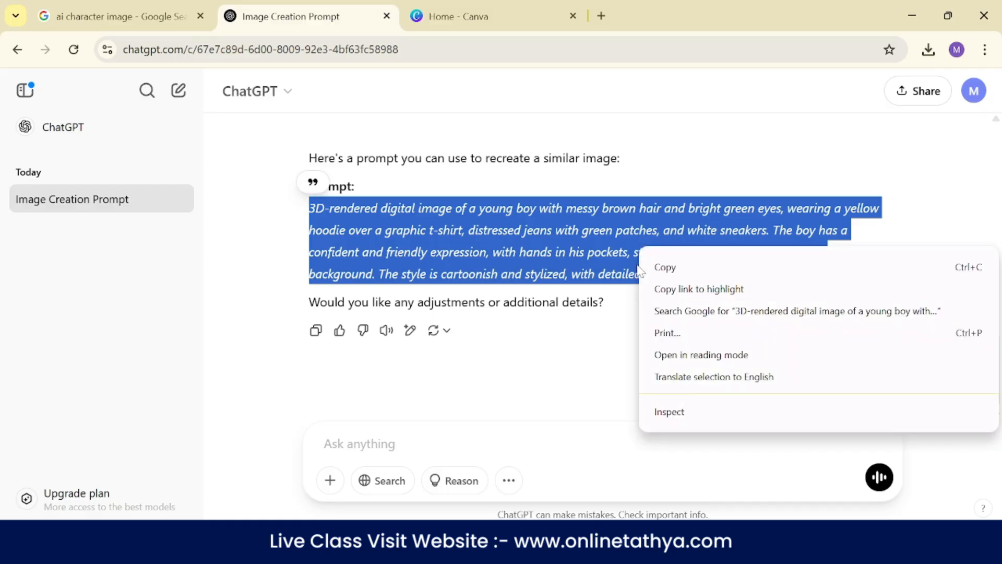
pyautogui.click(501, 252)
# - Switch to Canva, open Dream Lab and generate images from the copied prompt about a boy and girl sitting on a rock at night
pyautogui.click(493, 9)
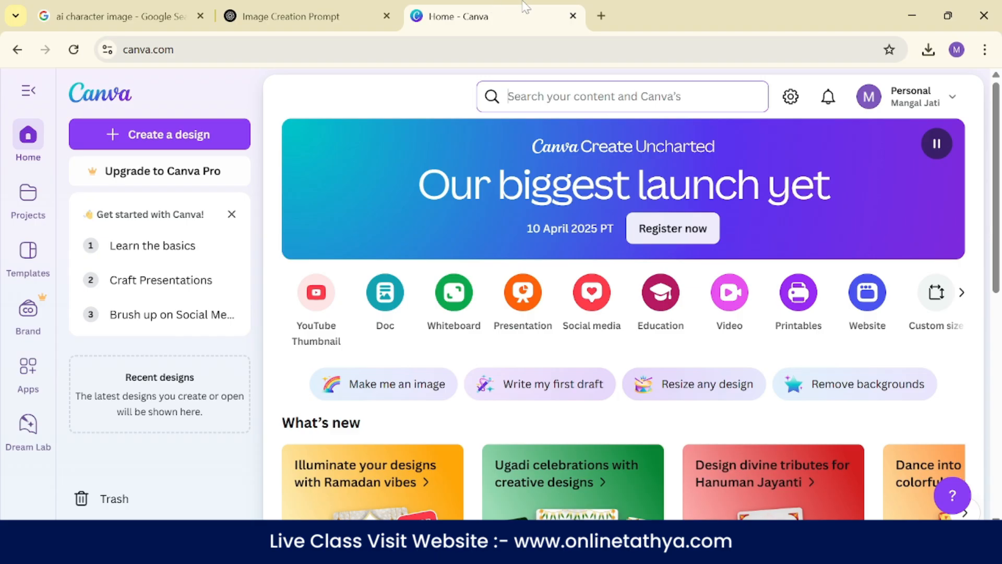
pyautogui.click(25, 433)
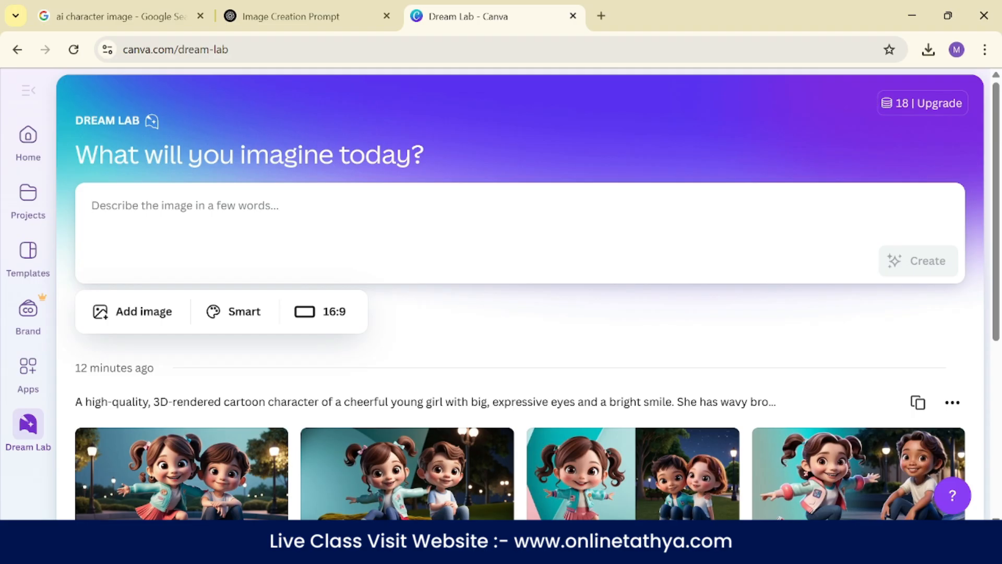
pyautogui.hotkey('ctrl', 'v')
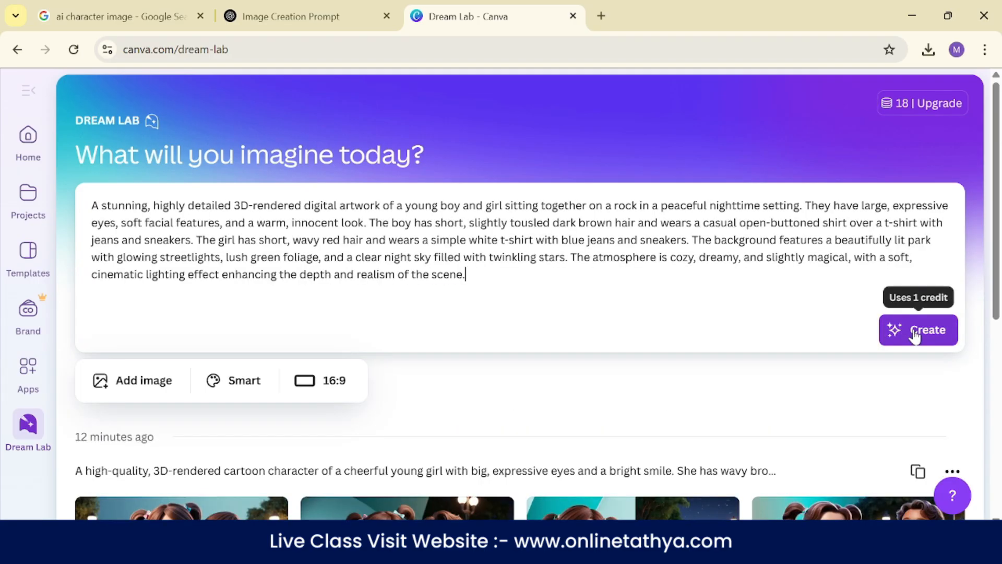
pyautogui.click(893, 332)
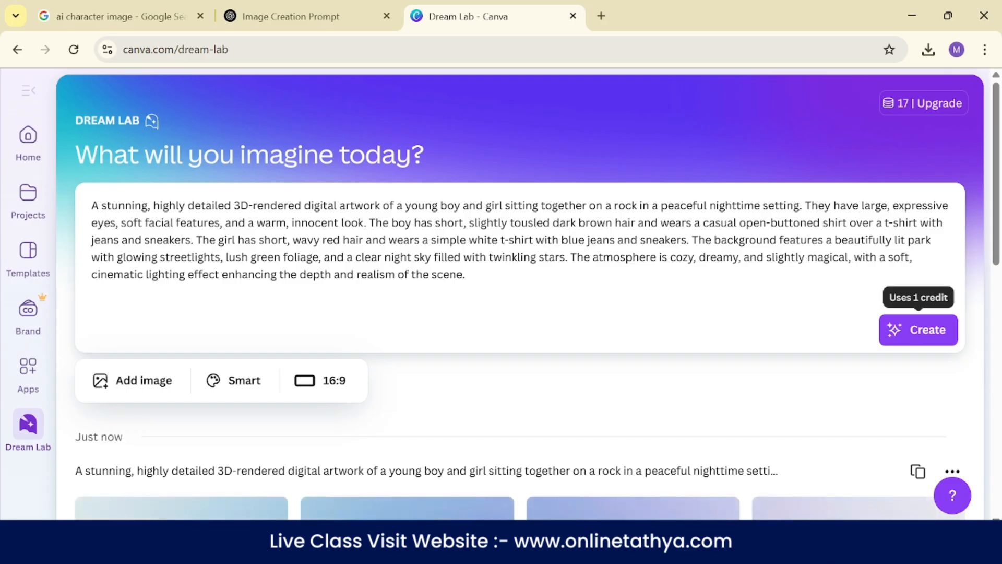
# - Look over the generated boy-and-girl images and briefly open the first one in the preview
pyautogui.scroll(-3, 438, 199)
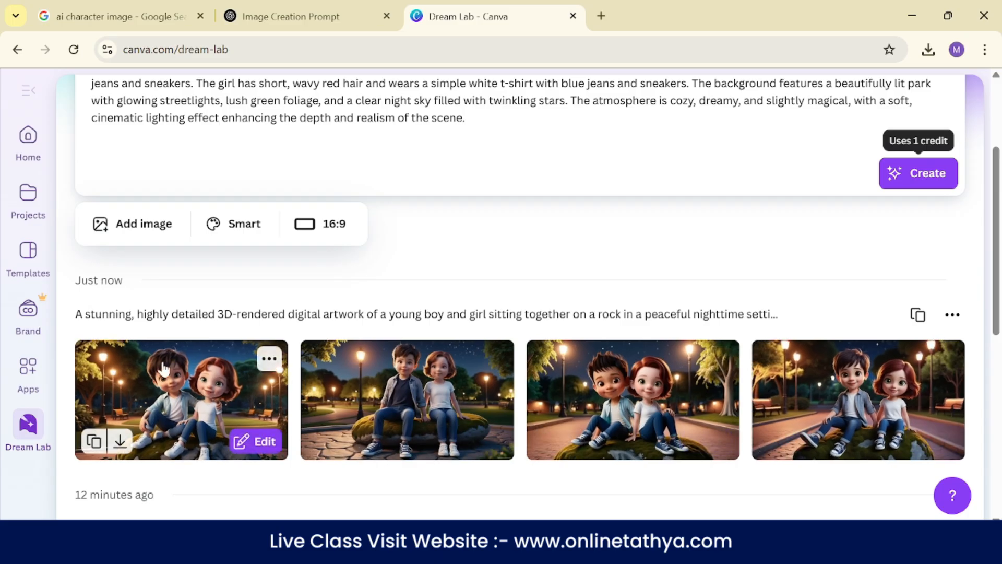
pyautogui.scroll(-2, 82, 284)
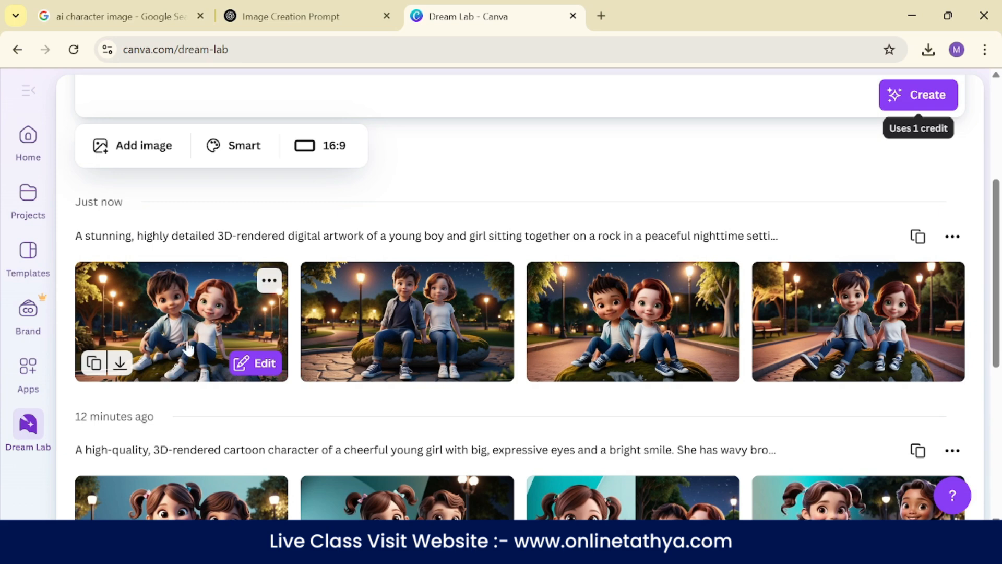
pyautogui.click(175, 322)
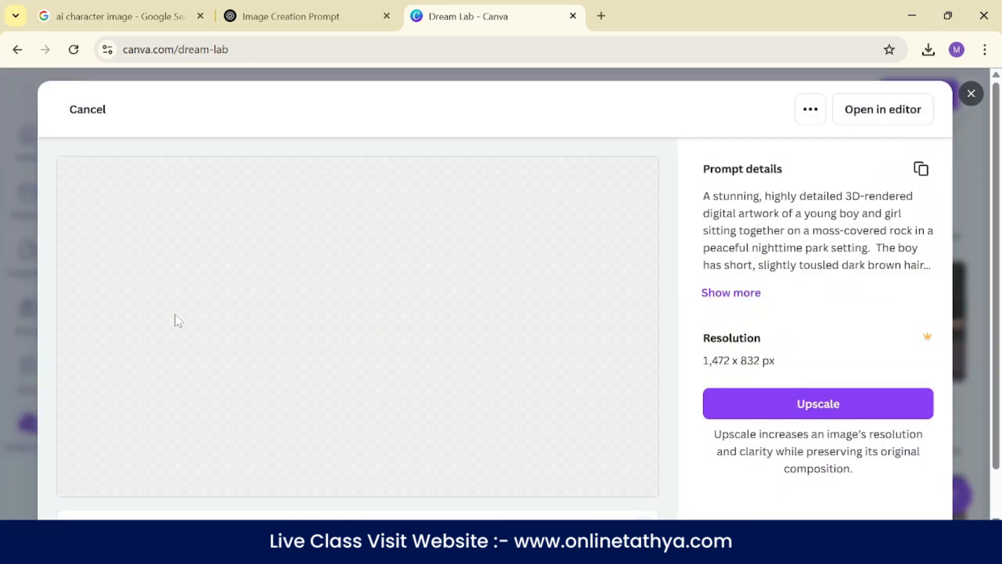
pyautogui.click(972, 99)
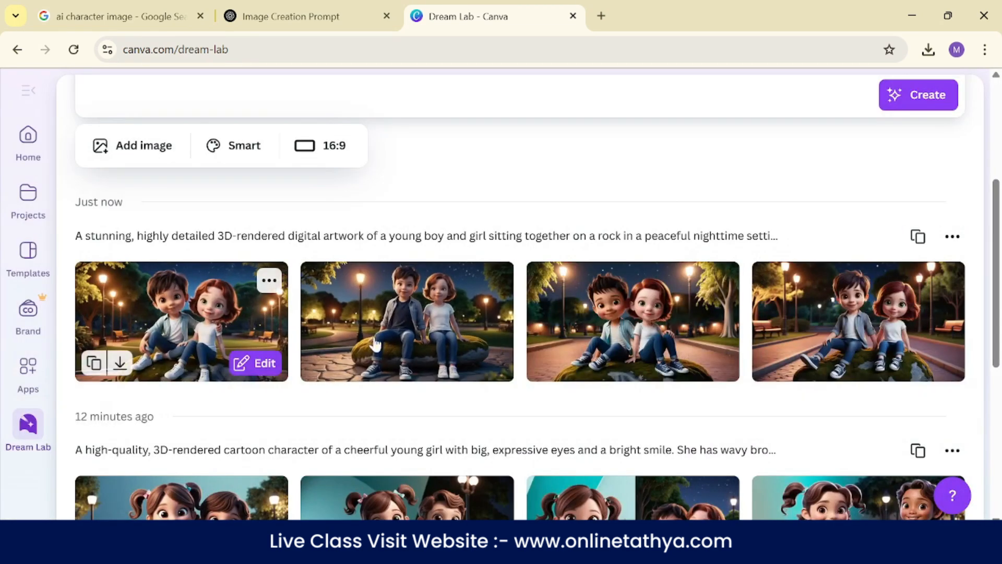
# - Choose the 16:9 aspect ratio and look through the available image styles and aspect ratios
pyautogui.scroll(3, 522, 366)
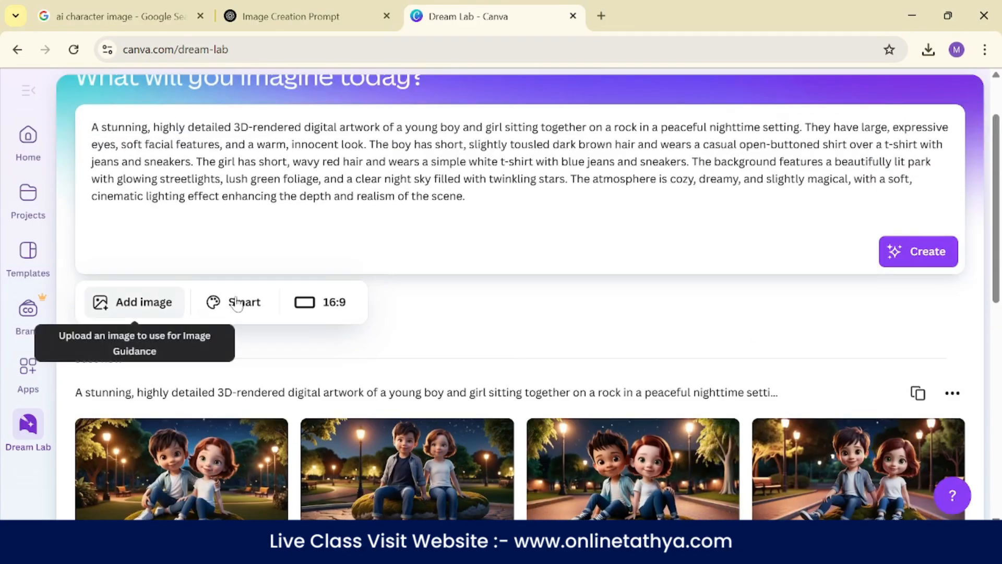
pyautogui.click(319, 305)
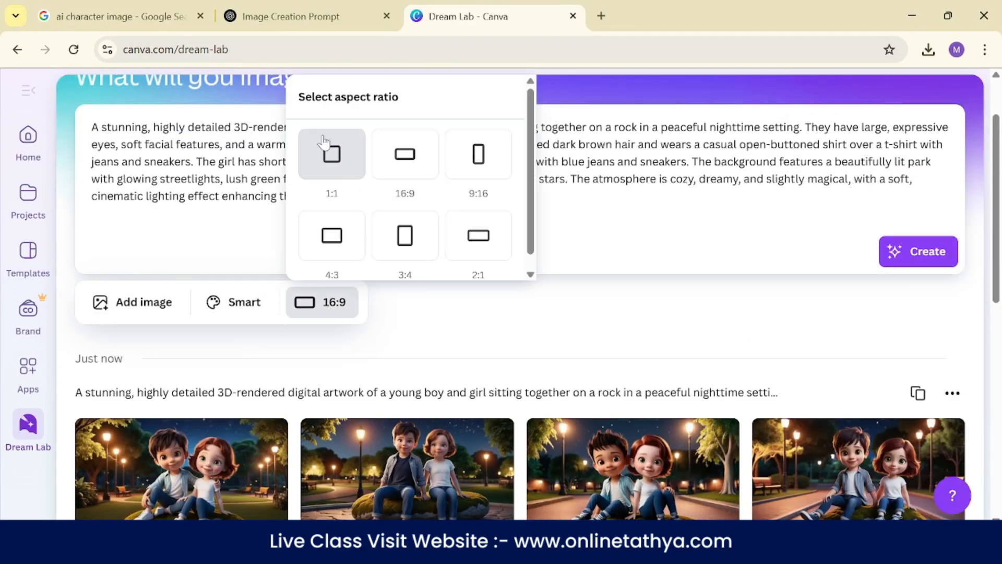
pyautogui.click(399, 163)
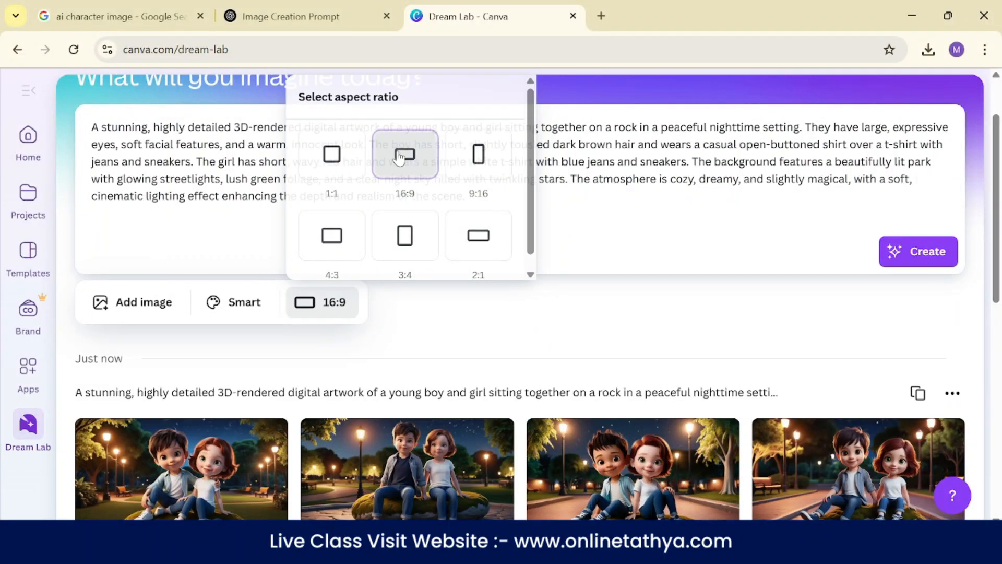
pyautogui.click(260, 302)
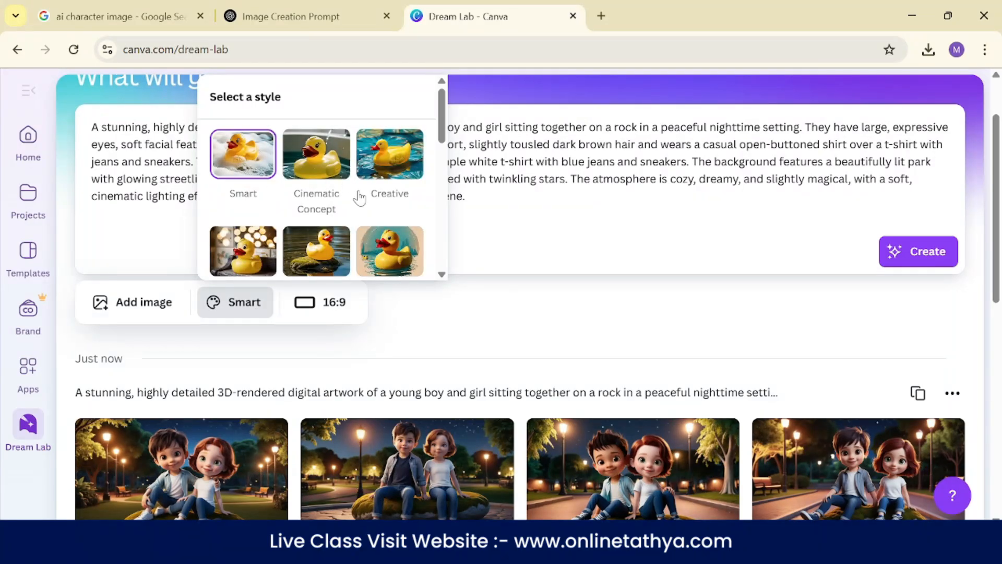
pyautogui.scroll(-10, 244, 259)
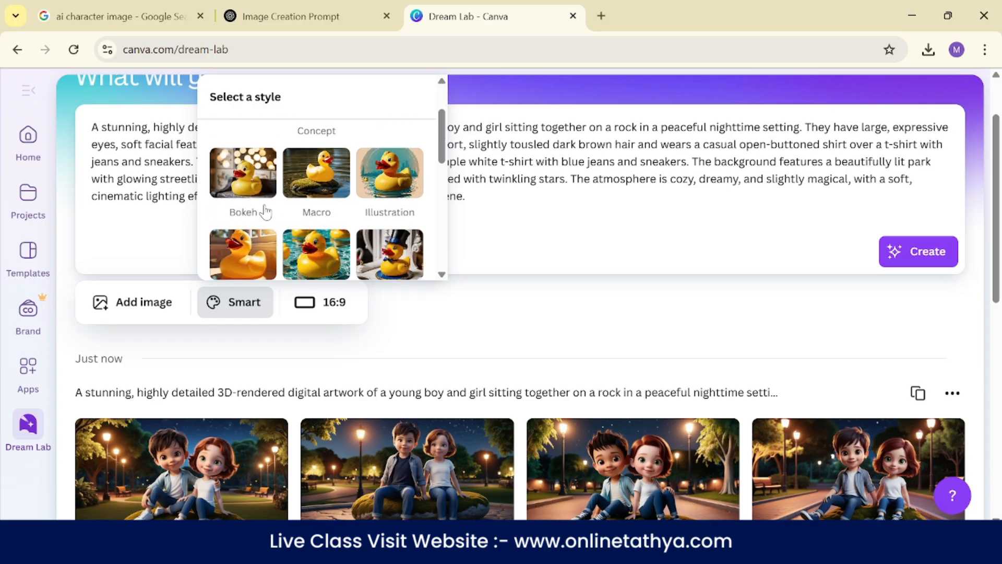
pyautogui.click(320, 303)
pyautogui.scroll(-1, 412, 152)
pyautogui.click(452, 329)
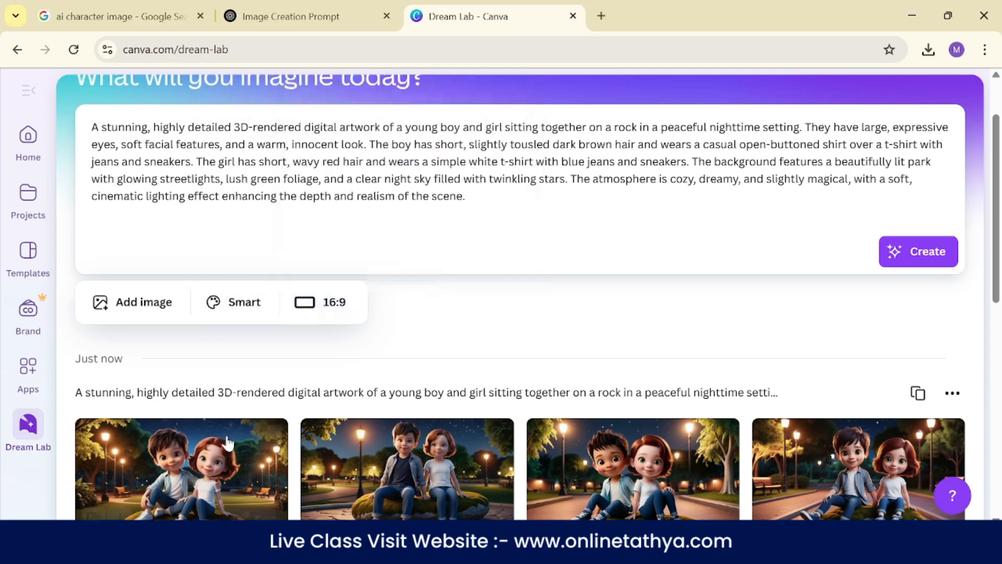
# - Examine the first generated image at full size with its prompt details and resolution, and close the preview
pyautogui.scroll(-2, 182, 400)
pyautogui.click(207, 397)
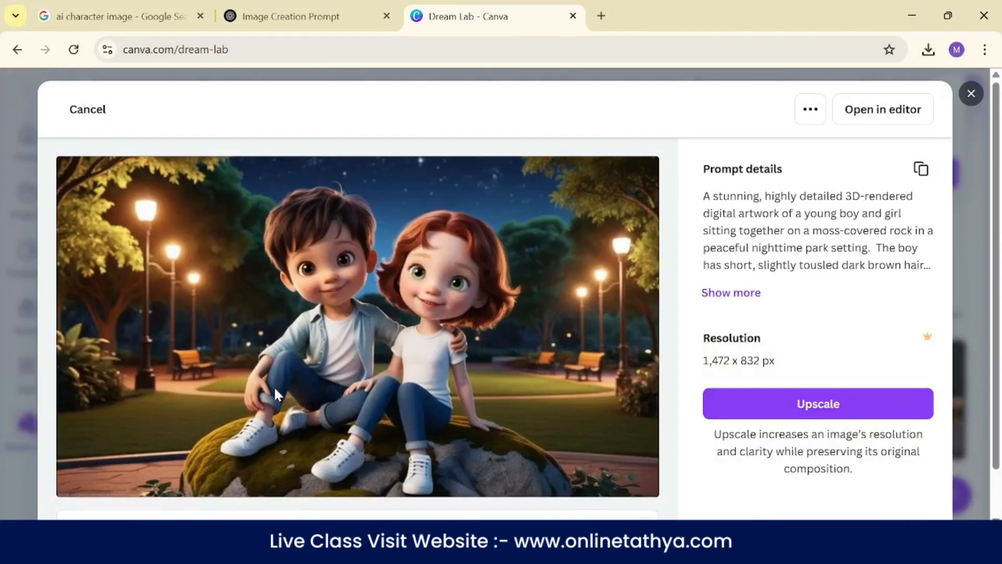
pyautogui.scroll(-1, 497, 236)
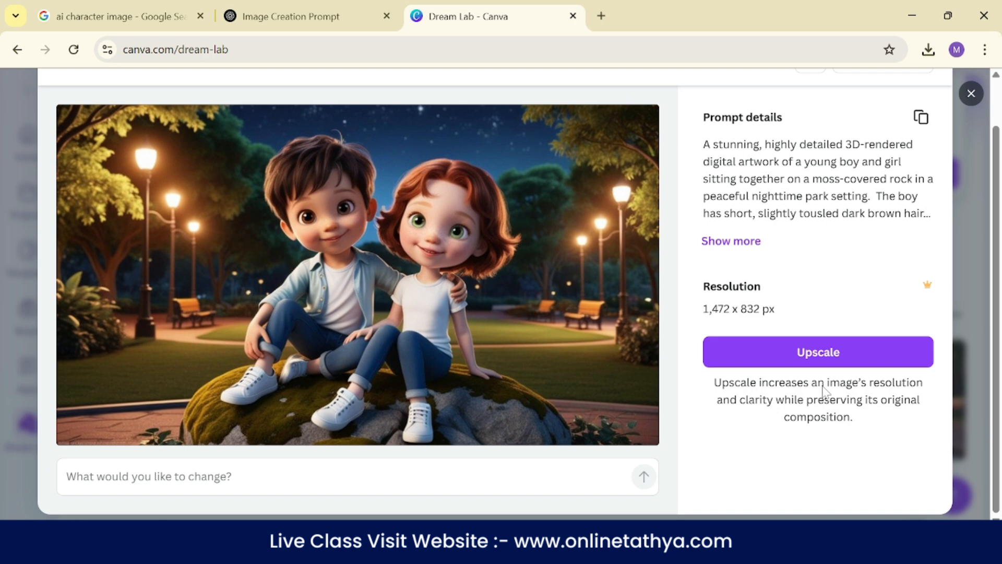
pyautogui.scroll(1, 340, 150)
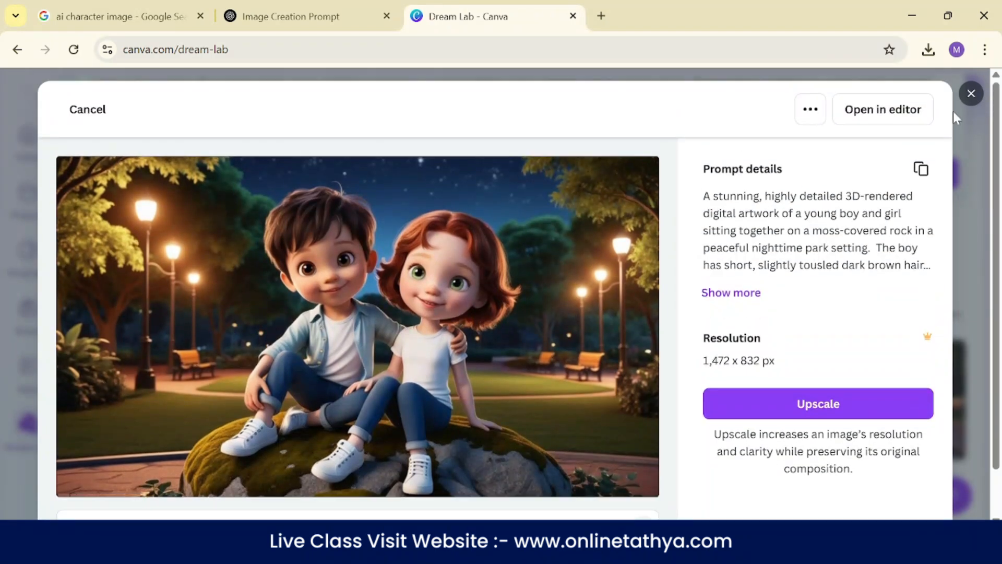
pyautogui.click(959, 94)
# - Download the first generated image of the boy and girl sitting on the rock
pyautogui.scroll(-2, 261, 392)
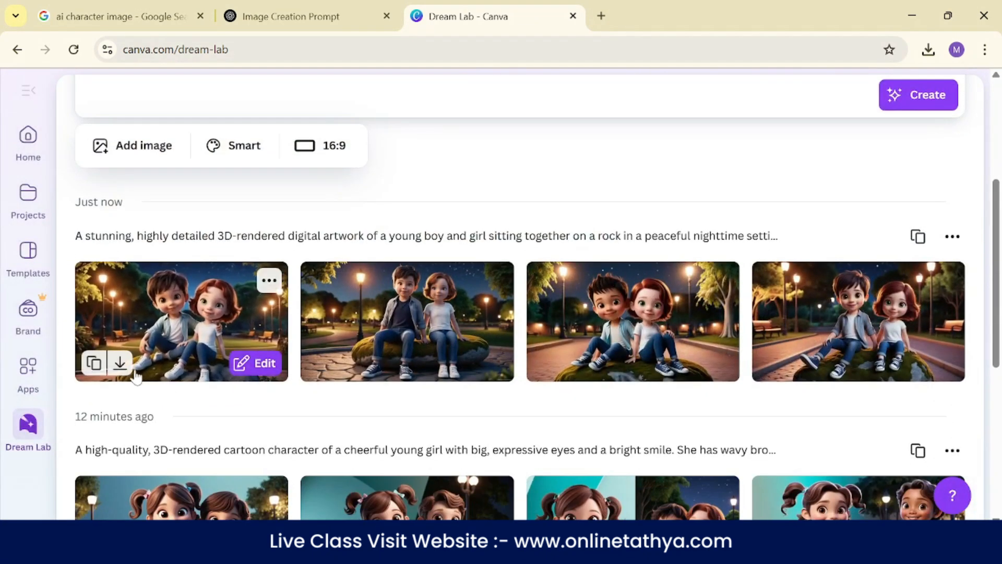
pyautogui.click(119, 365)
pyautogui.click(524, 173)
# - Return to the Canva home page and switch from the Personal team to Online Tathya's Class
pyautogui.scroll(4, 525, 175)
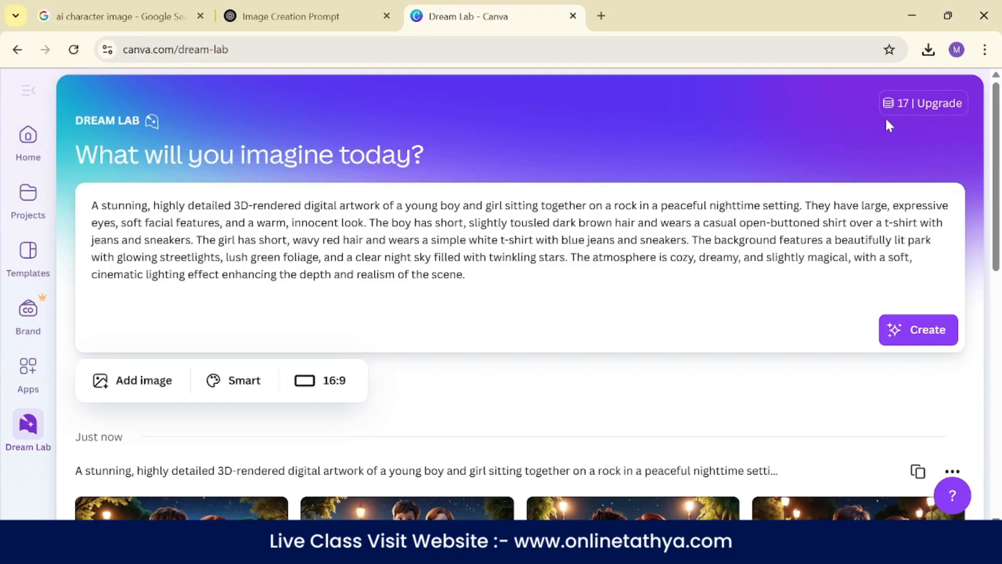
pyautogui.click(28, 159)
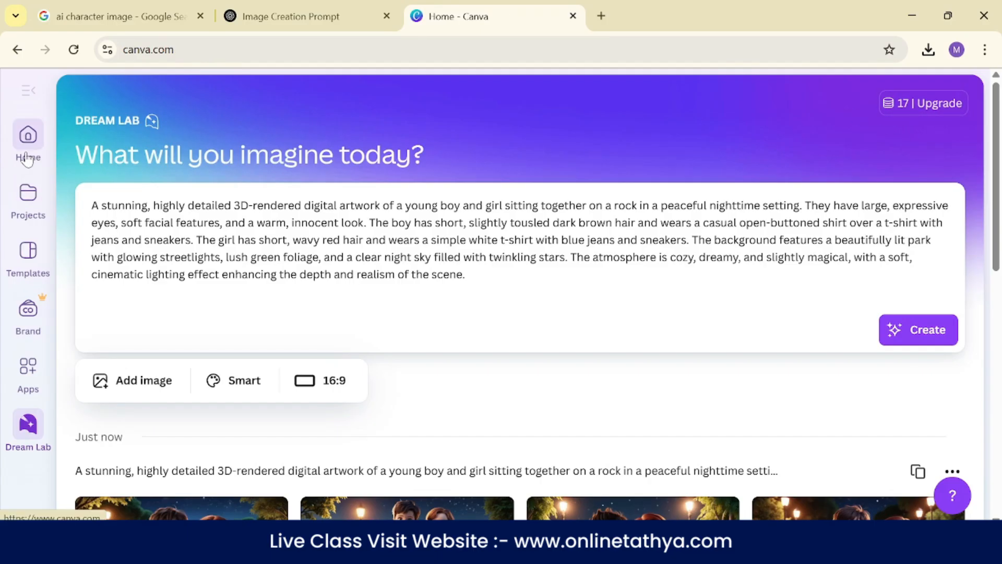
pyautogui.click(920, 105)
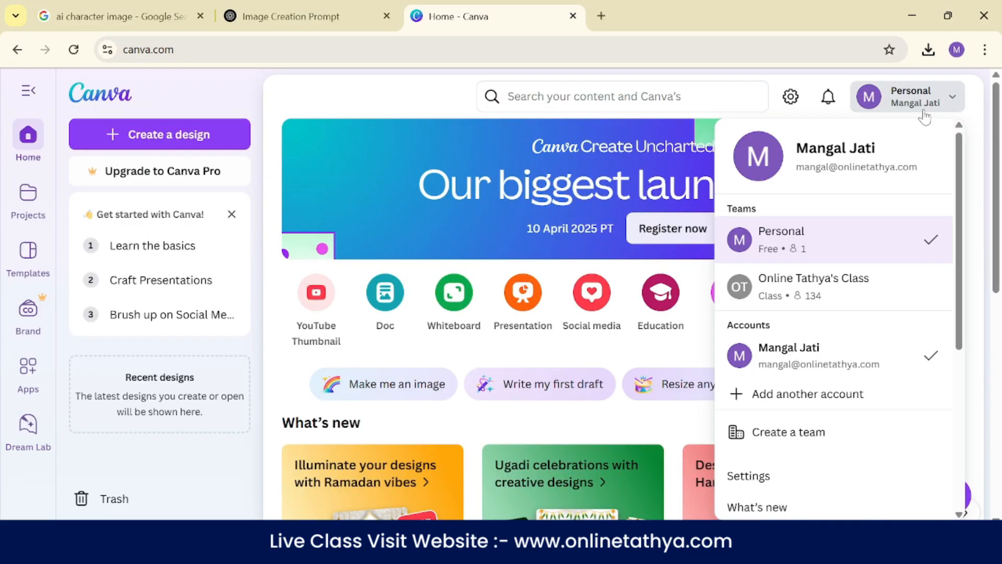
pyautogui.click(796, 282)
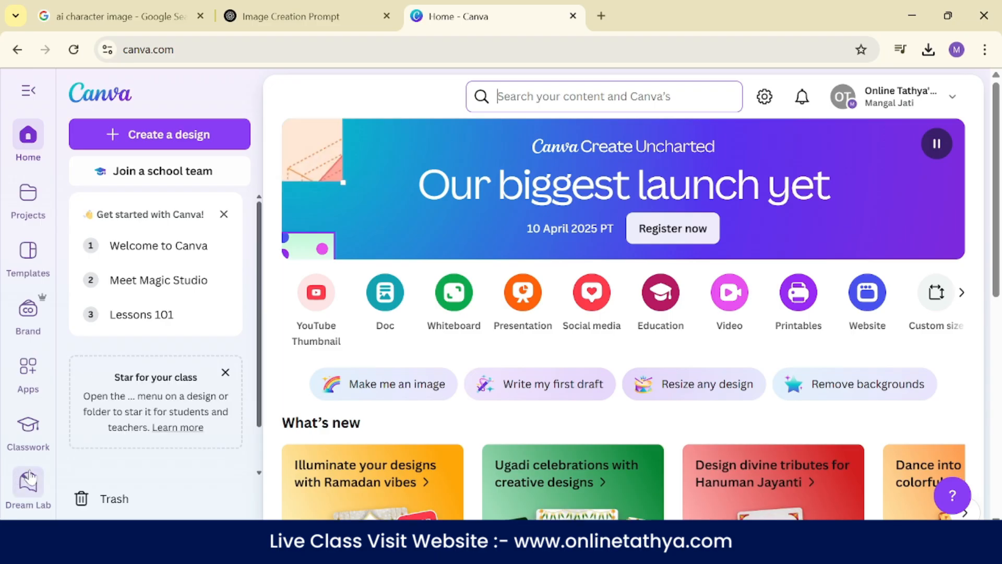
# - Open Dream Lab for the class team and paste the copied boy-and-girl night scene prompt into the image description
pyautogui.click(29, 483)
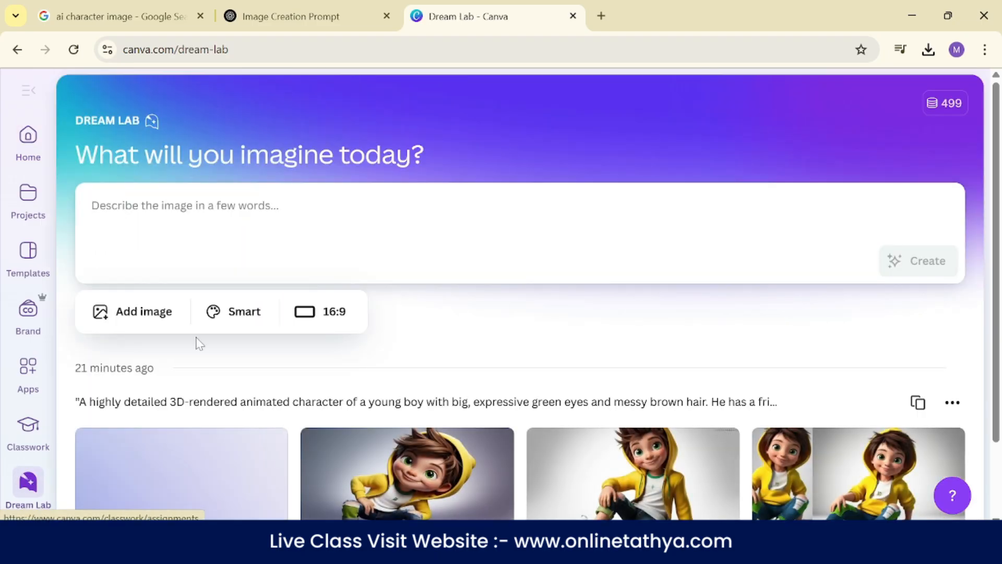
pyautogui.rightClick(180, 209)
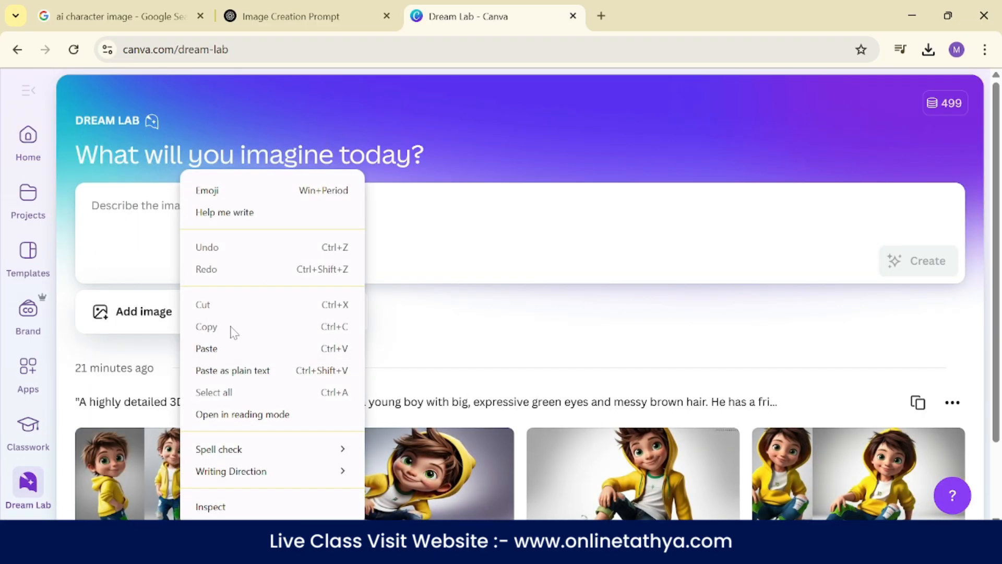
pyautogui.click(203, 347)
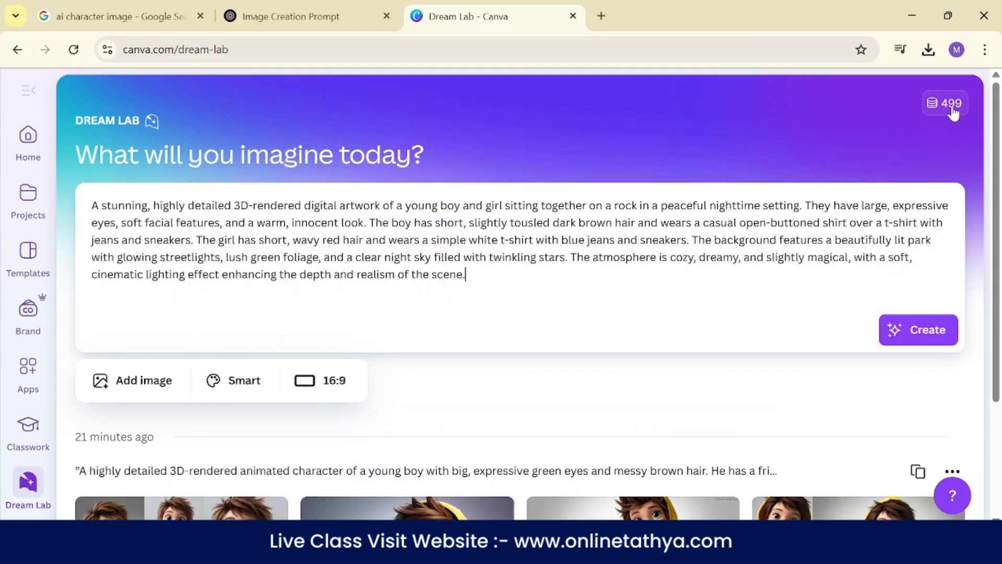
# - Set the image aspect ratio to 1:1 and generate the boy-and-girl night scene images from the pasted prompt
pyautogui.scroll(-3, 537, 197)
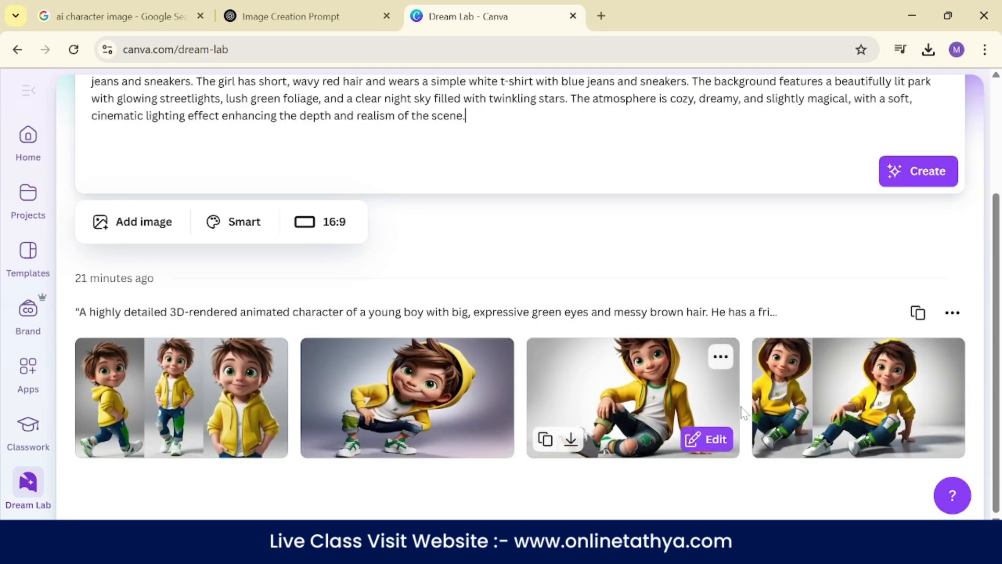
pyautogui.scroll(3, 833, 402)
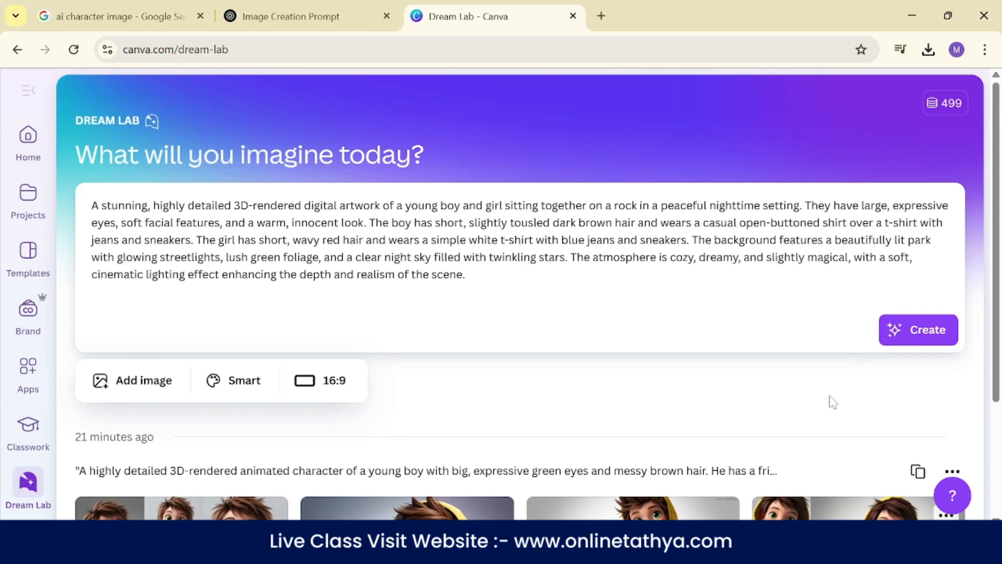
pyautogui.click(318, 394)
pyautogui.click(334, 213)
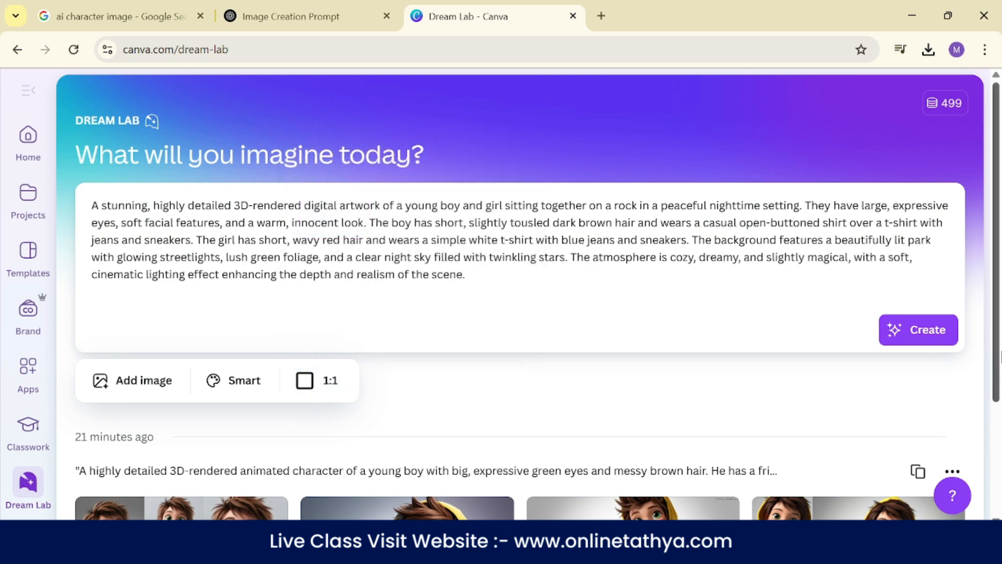
pyautogui.click(917, 334)
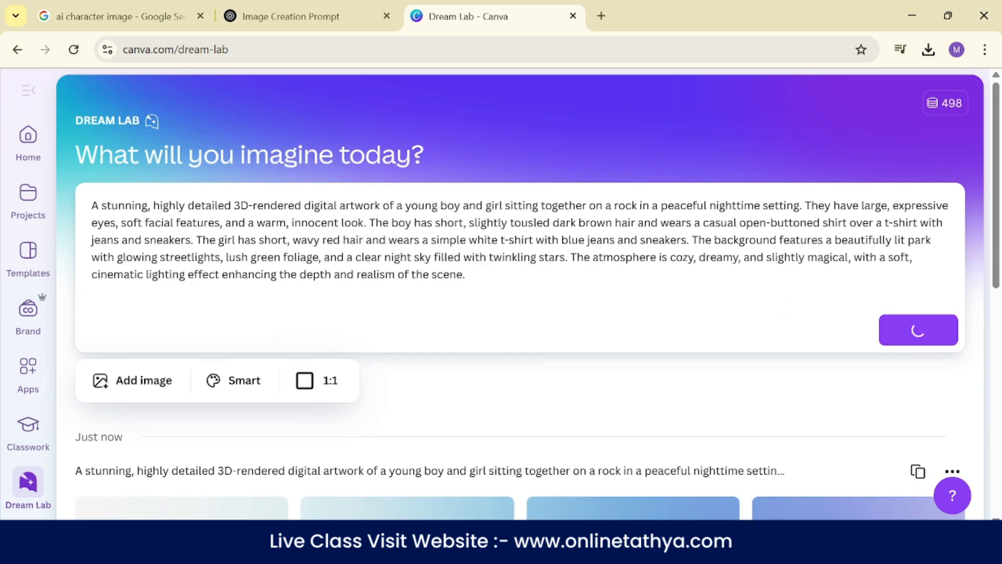
pyautogui.scroll(-5, 461, 246)
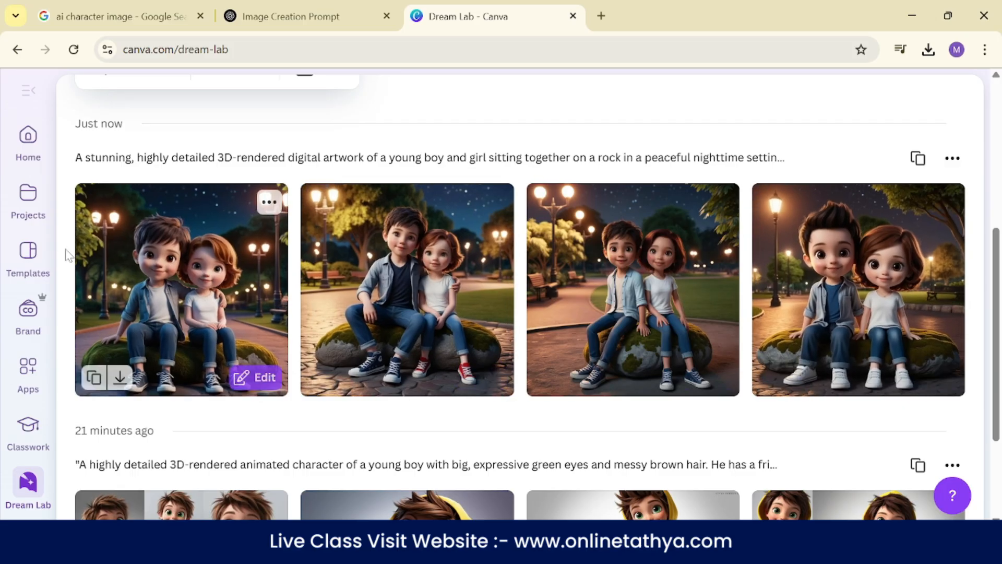
# - Review the Google reference image and ChatGPT's prompt for the boy in the yellow hoodie, and return to Dream Lab
pyautogui.click(91, 4)
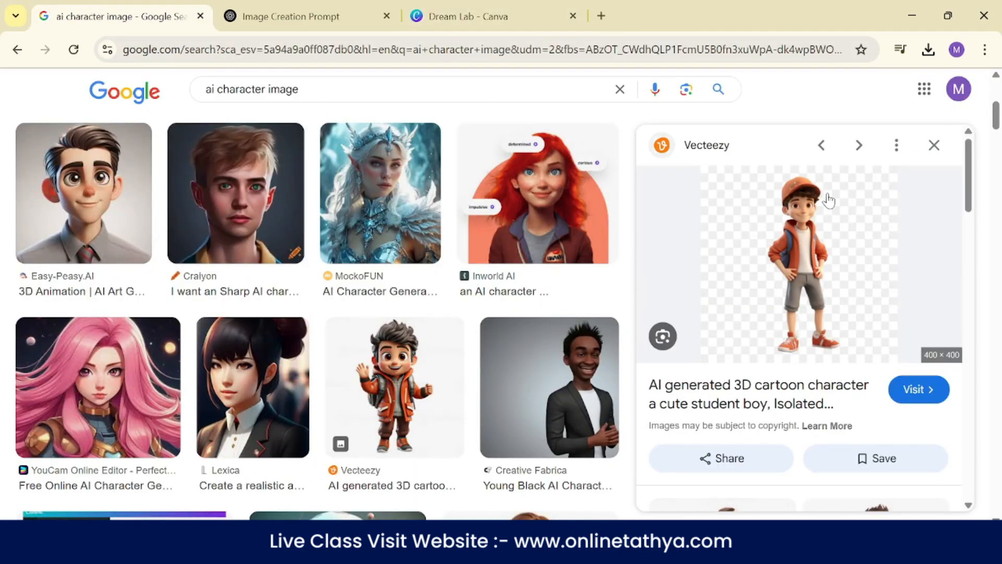
pyautogui.hotkey('ctrl', 'Tab')
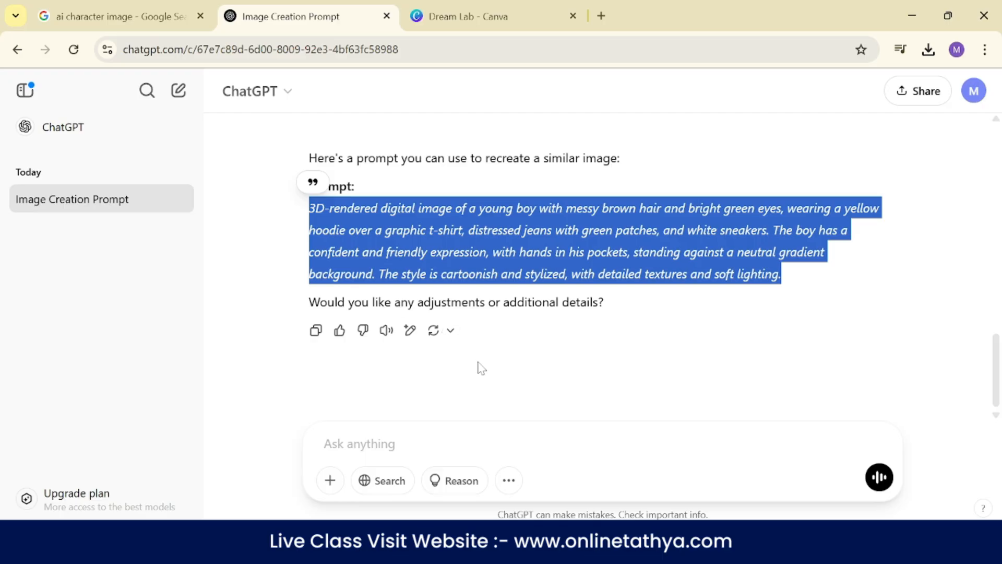
pyautogui.click(481, 368)
pyautogui.scroll(5, 482, 368)
pyautogui.scroll(-3, 757, 293)
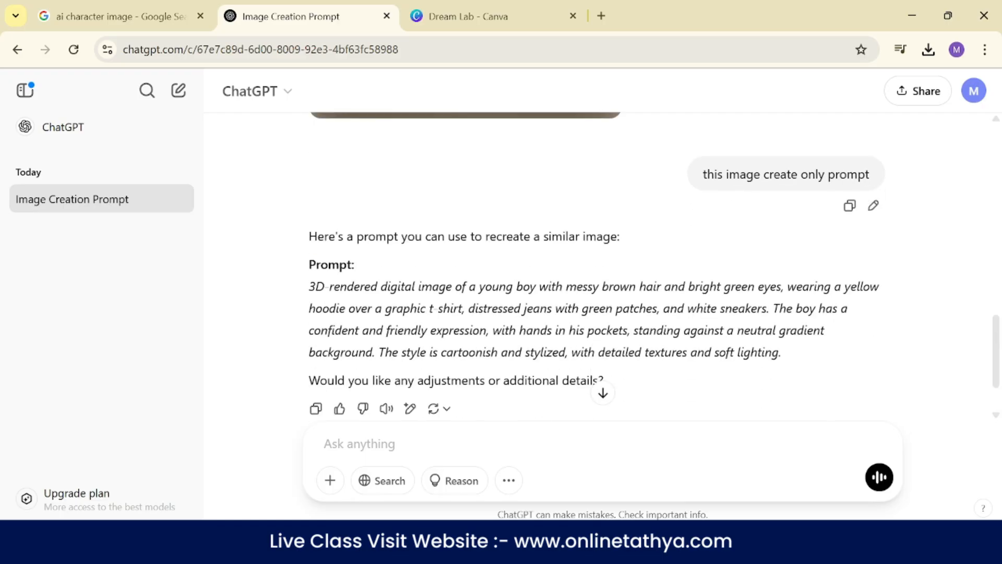
pyautogui.scroll(-2, 654, 261)
pyautogui.moveTo(305, 215); pyautogui.dragTo(781, 274)
pyautogui.click(476, 15)
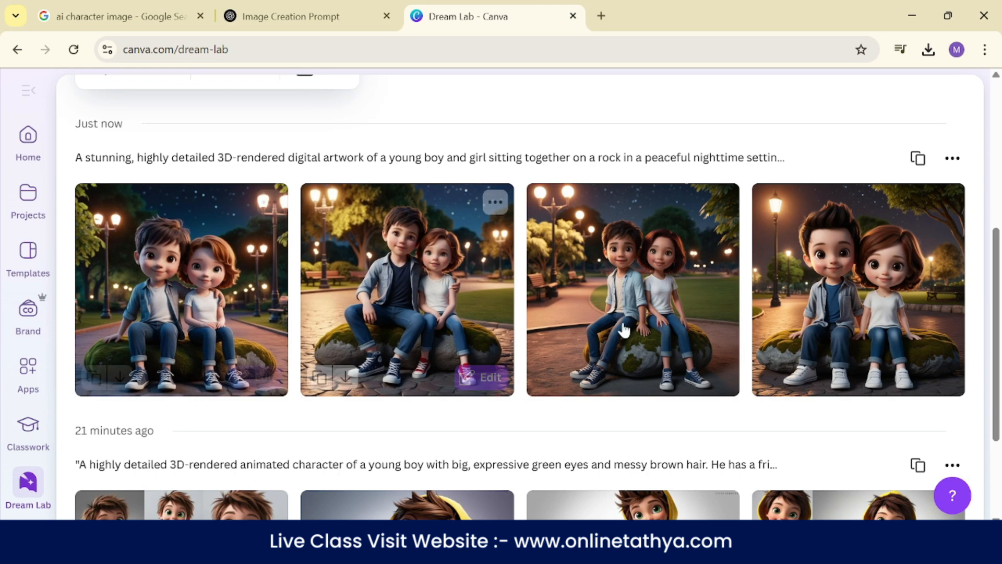
# - Review the ChatGPT request "create this image prompt" with its uploaded image, and compare the generated sets in Dream Lab
pyautogui.click(340, 6)
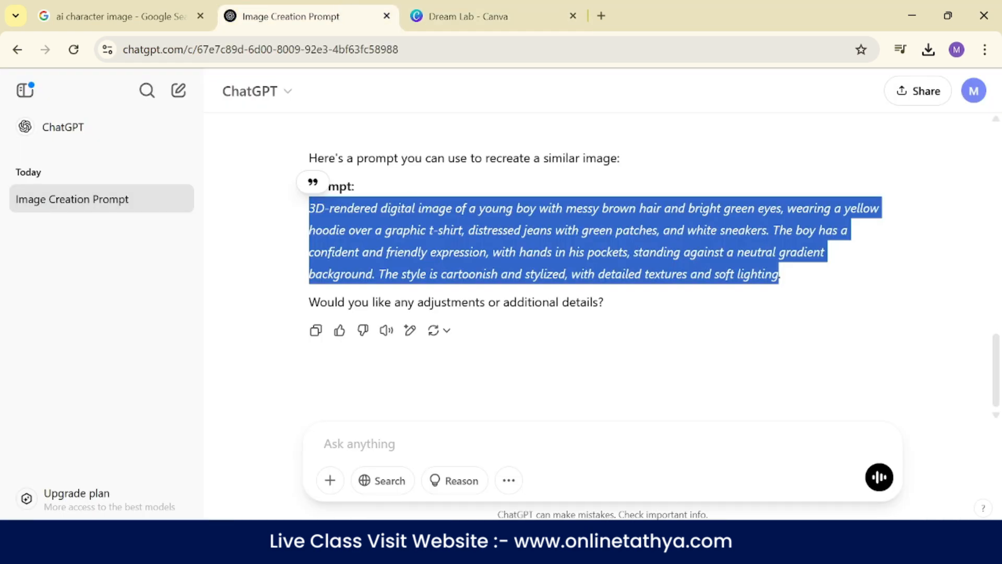
pyautogui.click(910, 135)
pyautogui.scroll(10, 886, 202)
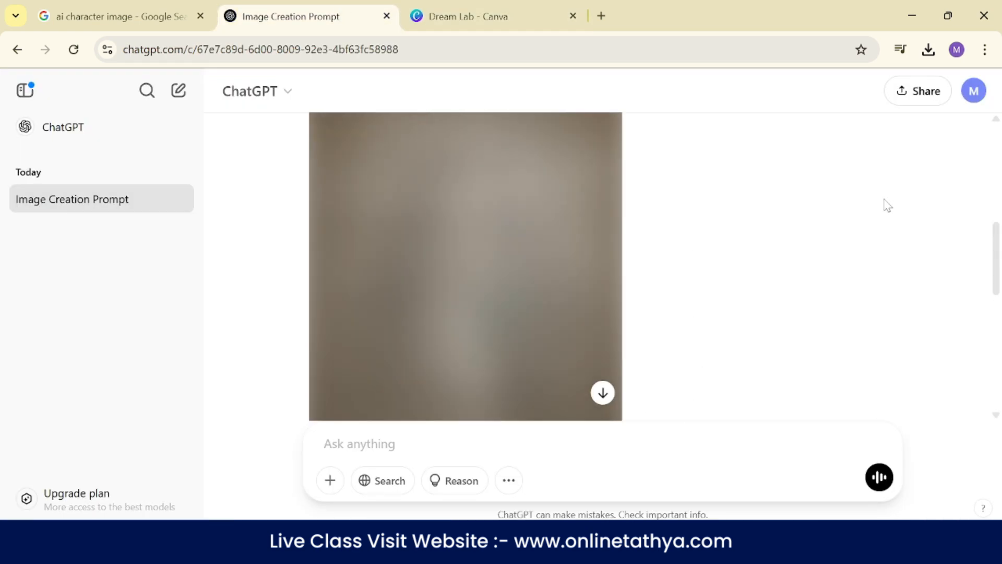
pyautogui.scroll(2, 719, 262)
pyautogui.moveTo(720, 350); pyautogui.dragTo(870, 342)
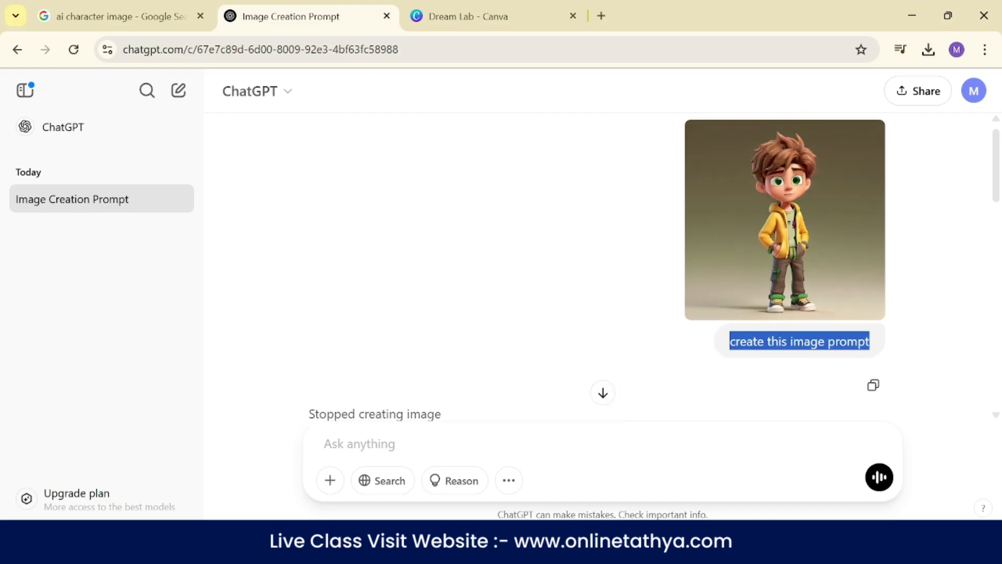
pyautogui.click(547, 10)
pyautogui.scroll(6, 249, 375)
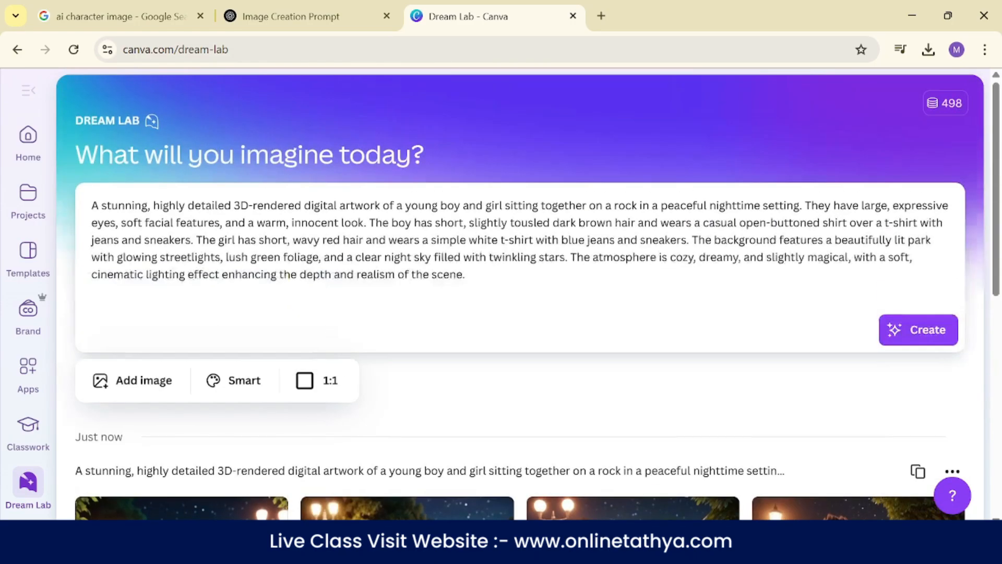
pyautogui.scroll(-4, 249, 375)
pyautogui.scroll(-3, 249, 375)
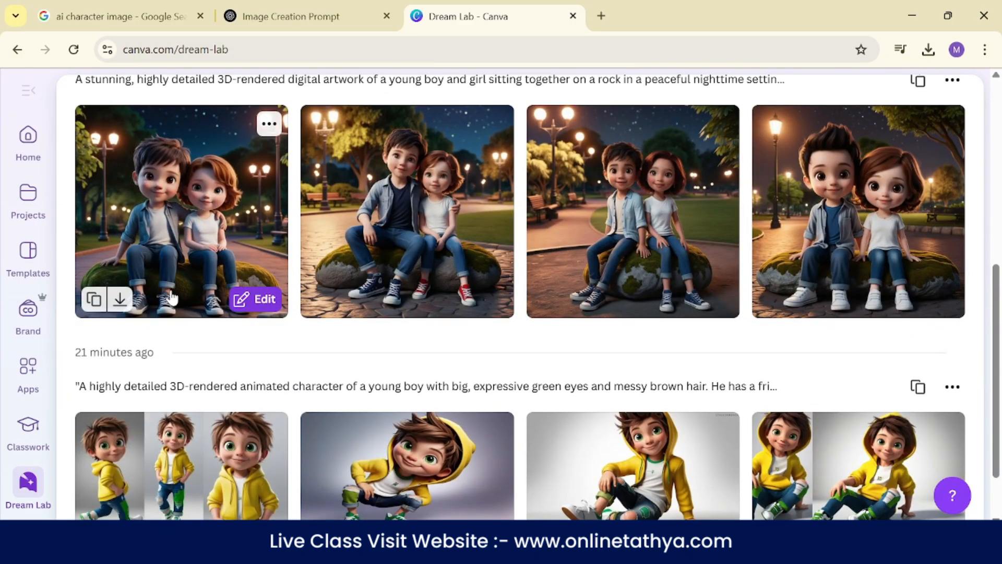
pyautogui.click(264, 300)
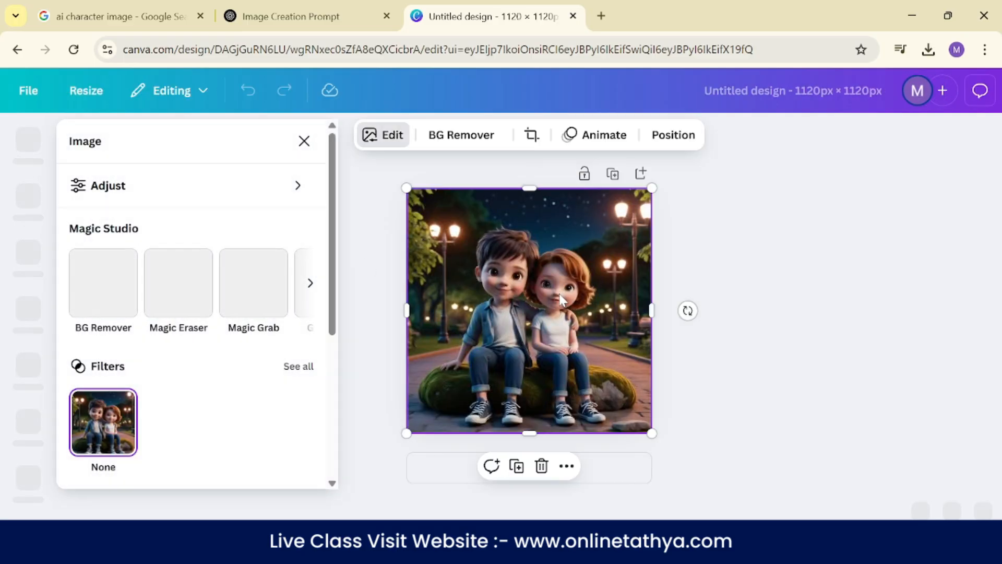
pyautogui.click(291, 16)
pyautogui.click(497, 17)
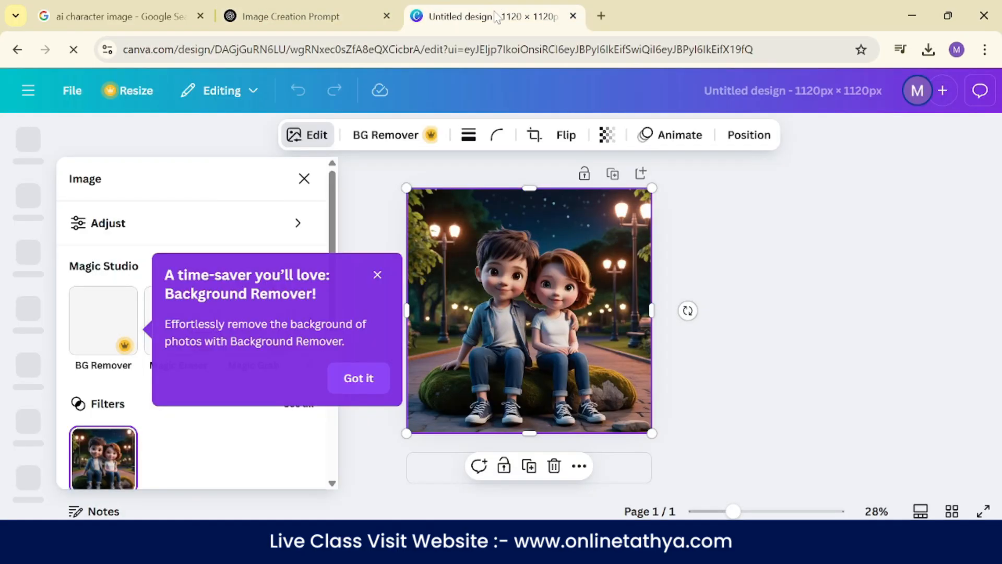
pyautogui.click(17, 49)
# - Open the first generated image of the boy in the yellow hoodie for editing as a new design
pyautogui.scroll(-2, 364, 280)
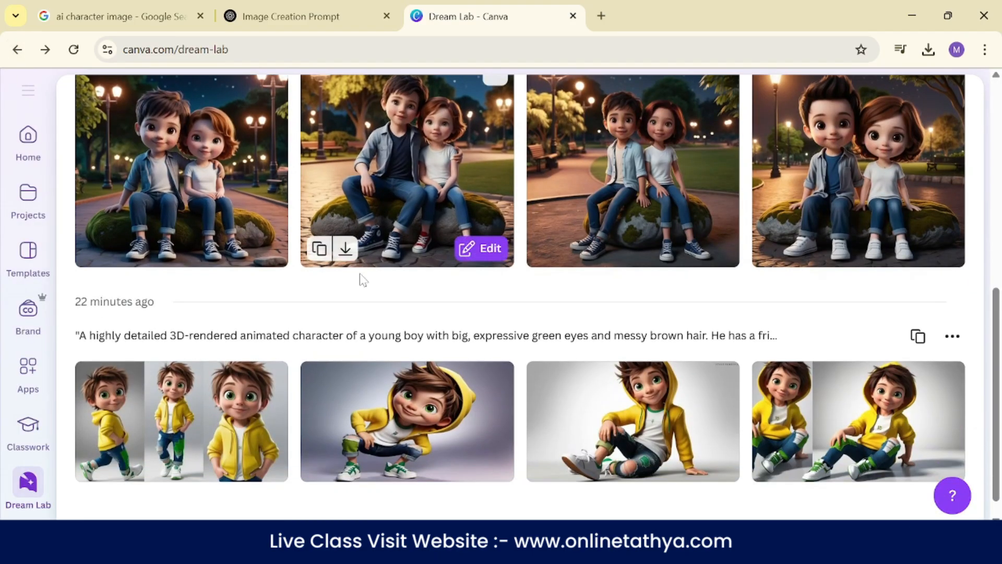
pyautogui.scroll(-1, 364, 280)
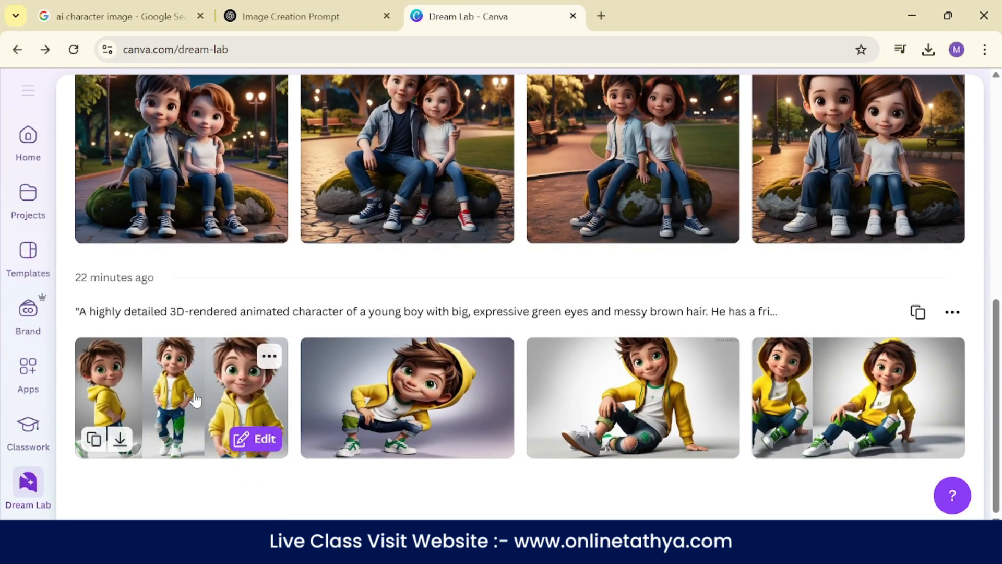
pyautogui.click(255, 440)
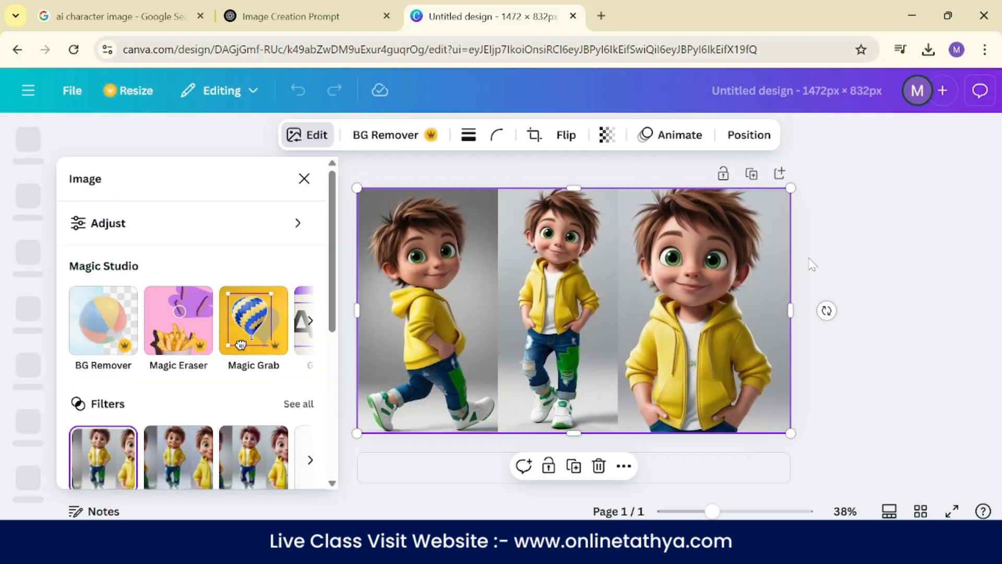
pyautogui.click(883, 234)
# - Add a heading with the text "AI Image Create" near the lower centre of the image
pyautogui.click(28, 257)
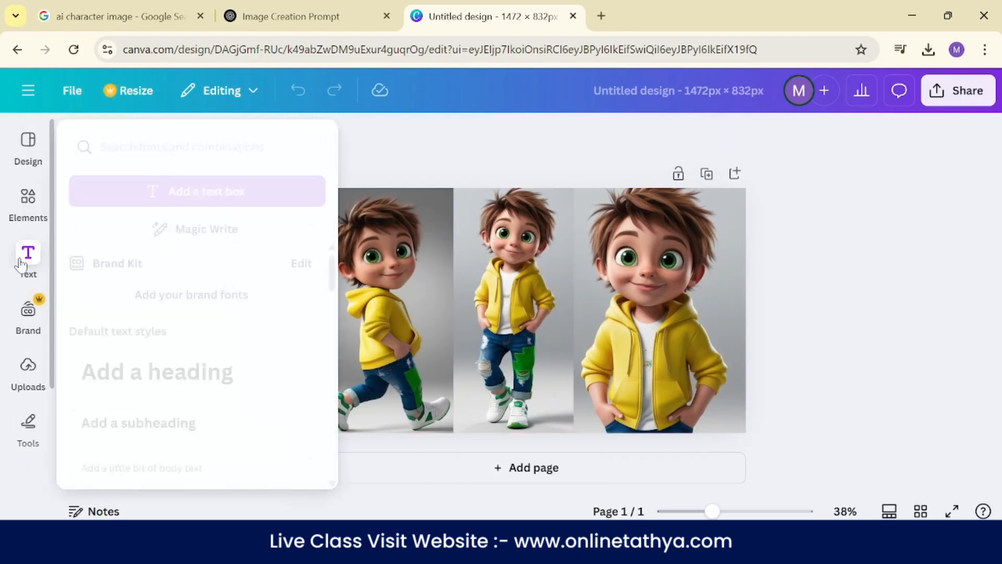
pyautogui.click(171, 391)
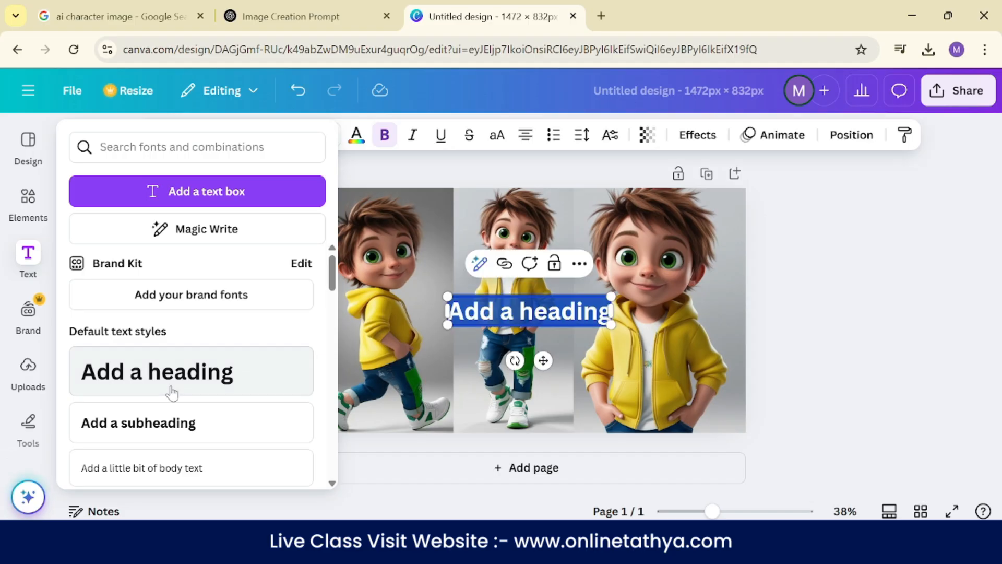
pyautogui.moveTo(525, 305); pyautogui.dragTo(525, 389)
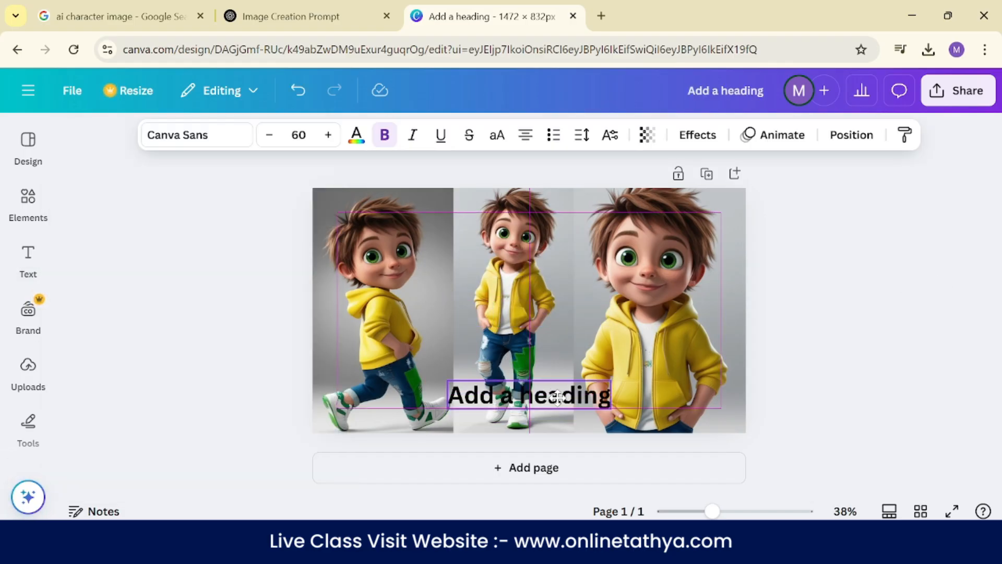
pyautogui.doubleClick(556, 400)
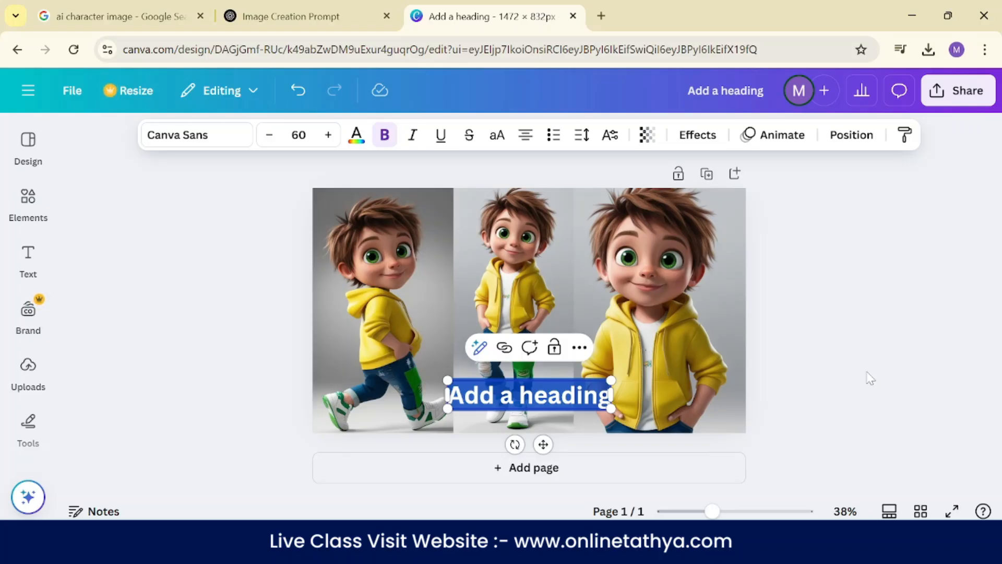
pyautogui.press('BackSpace')
pyautogui.write('AI I')
pyautogui.write('ma')
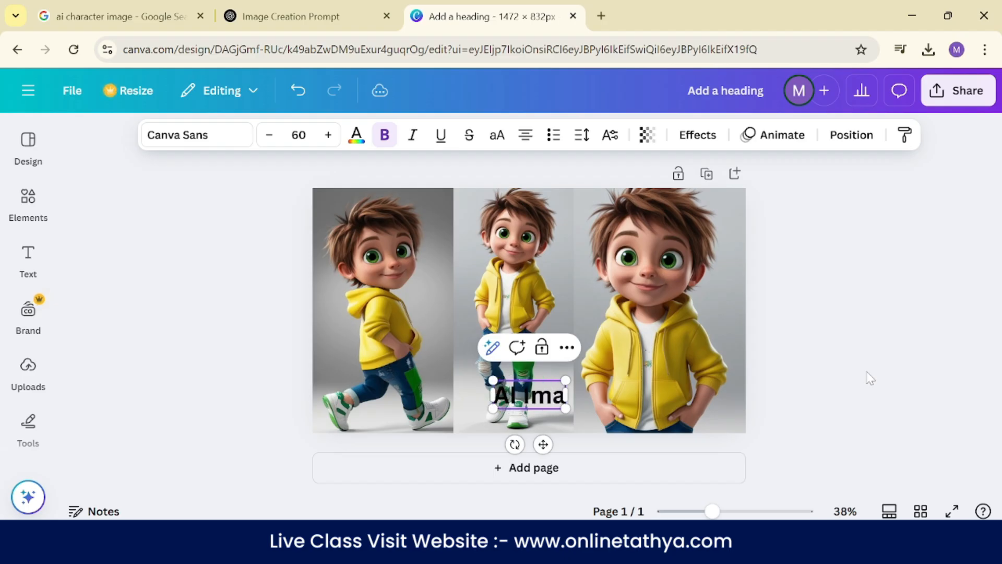
pyautogui.write('ge Create')
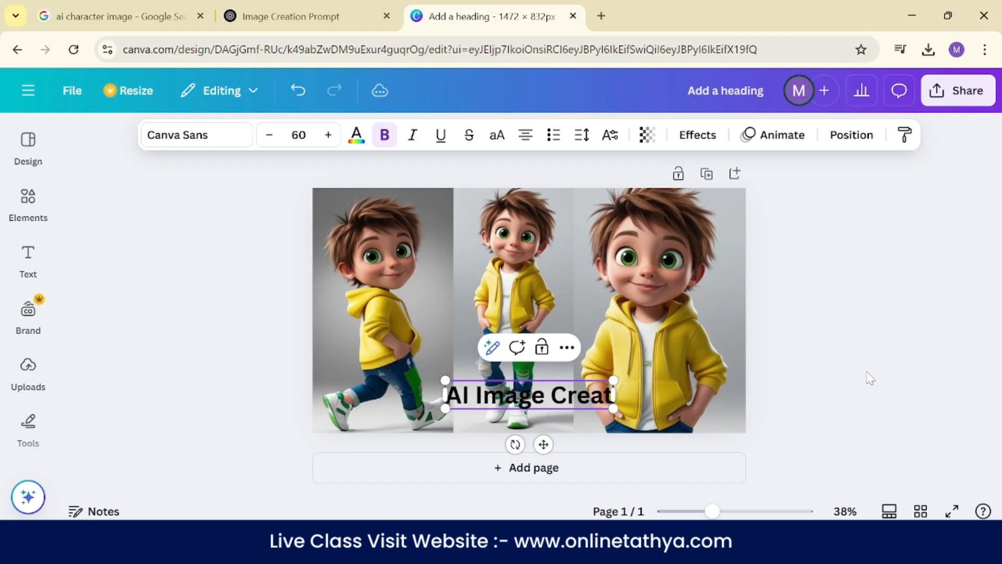
pyautogui.click(783, 291)
# - Resize the "AI Image Create" heading to a font size of about 68.6 and centre it near the image's lower edge
pyautogui.click(611, 390)
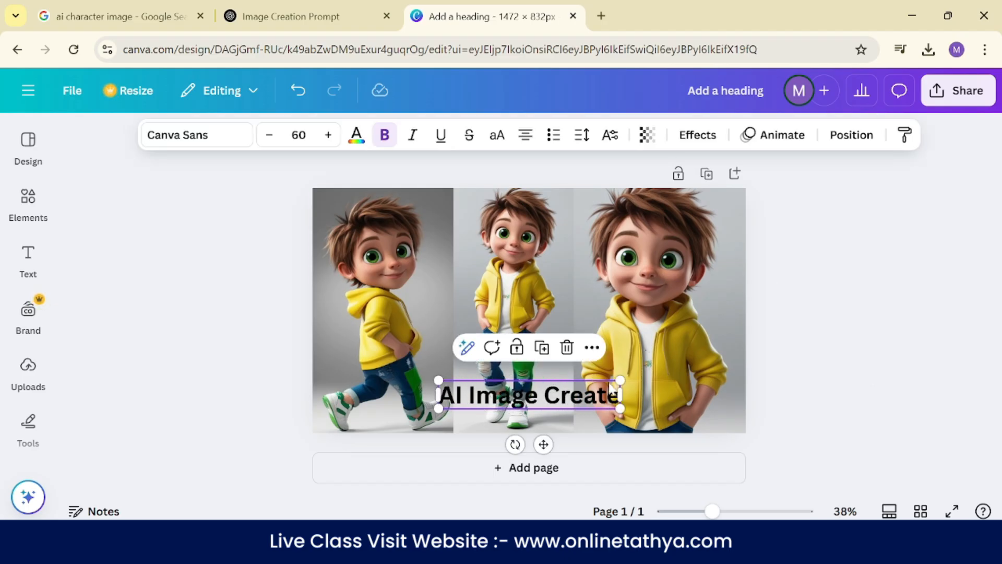
pyautogui.moveTo(619, 380); pyautogui.dragTo(722, 393)
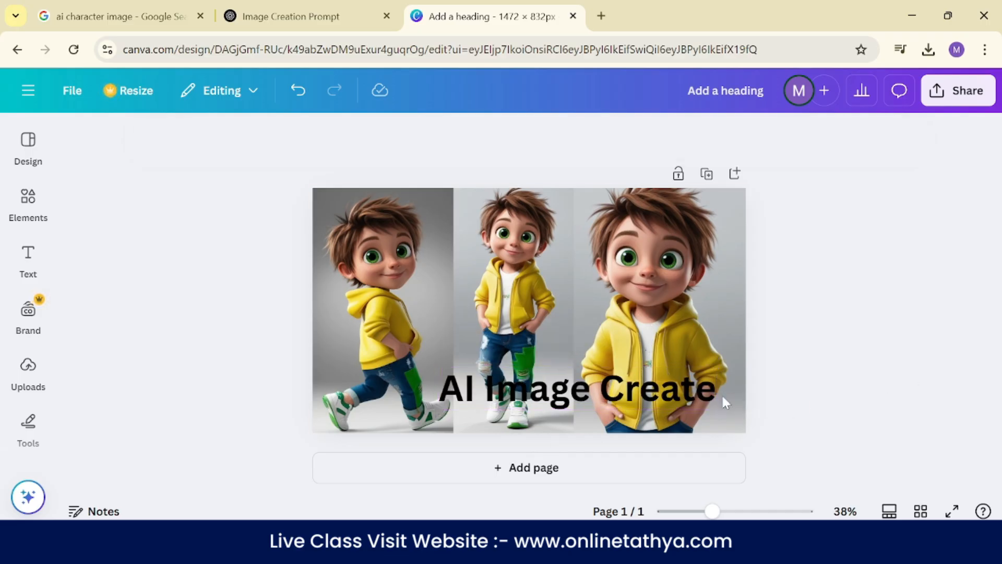
pyautogui.moveTo(648, 387); pyautogui.dragTo(602, 404)
pyautogui.moveTo(668, 424); pyautogui.dragTo(582, 414)
# - Add a rounded square shape and stretch it into a banner behind the "AI Image Create" heading
pyautogui.click(19, 199)
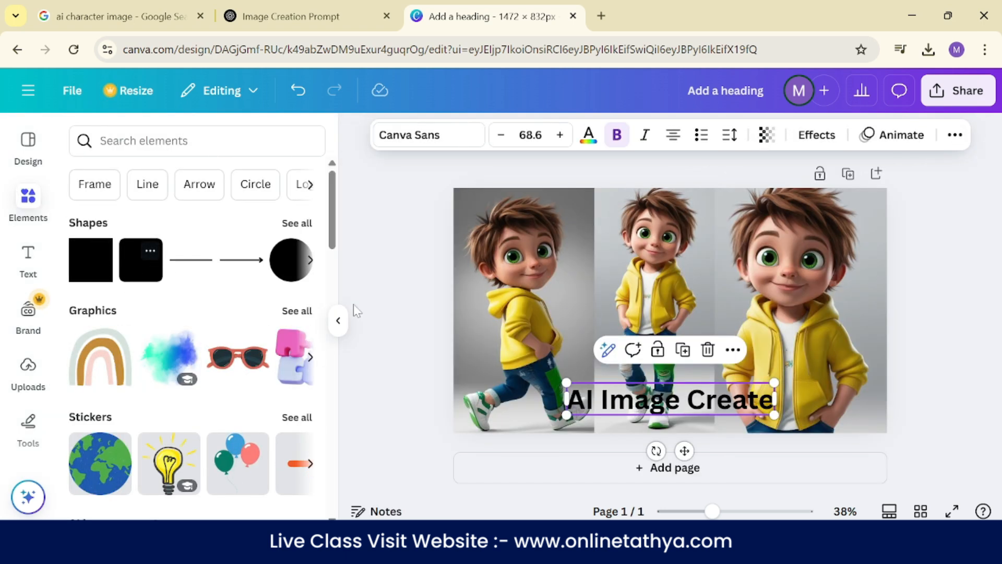
pyautogui.click(137, 272)
pyautogui.moveTo(678, 316); pyautogui.dragTo(780, 401)
pyautogui.moveTo(567, 401); pyautogui.dragTo(551, 403)
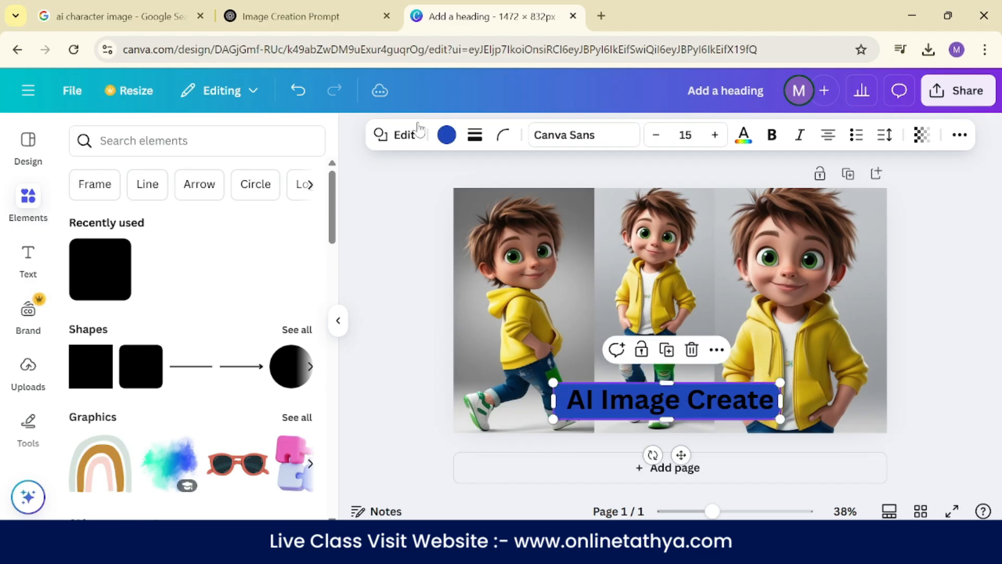
# - Fill the banner behind the heading with the yellow sampled from the boy's hoodie
pyautogui.click(447, 135)
pyautogui.click(89, 254)
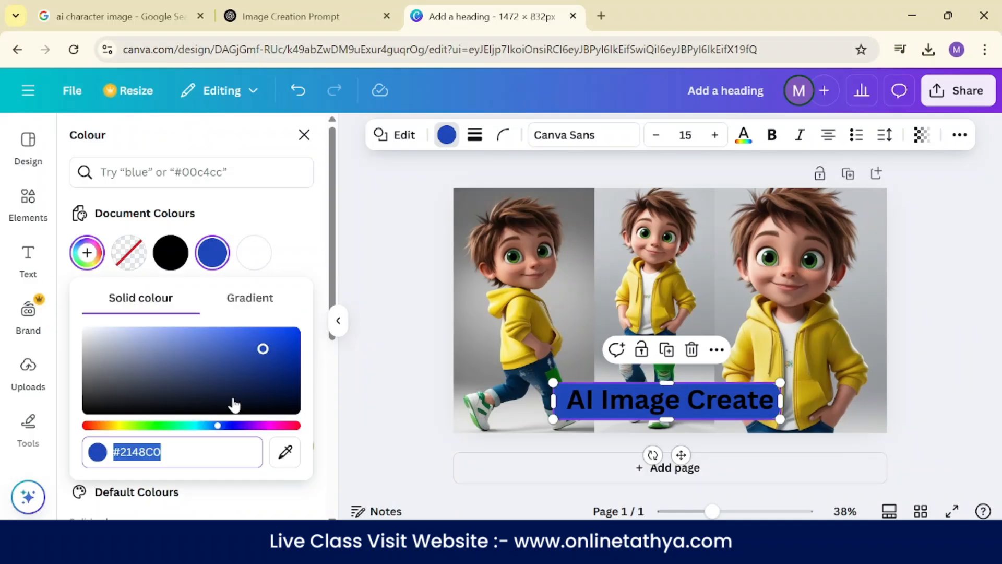
pyautogui.click(285, 452)
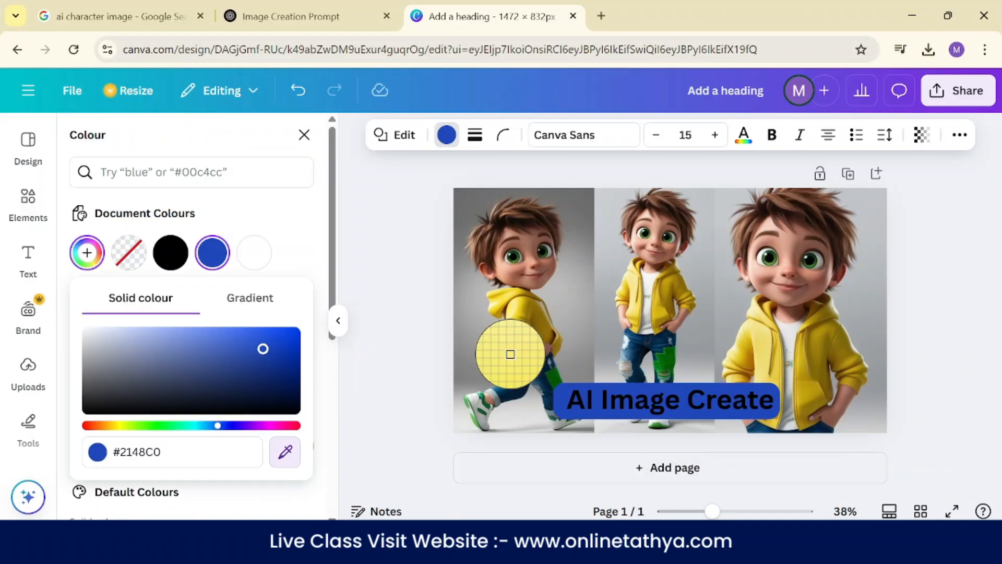
pyautogui.click(512, 352)
pyautogui.click(917, 357)
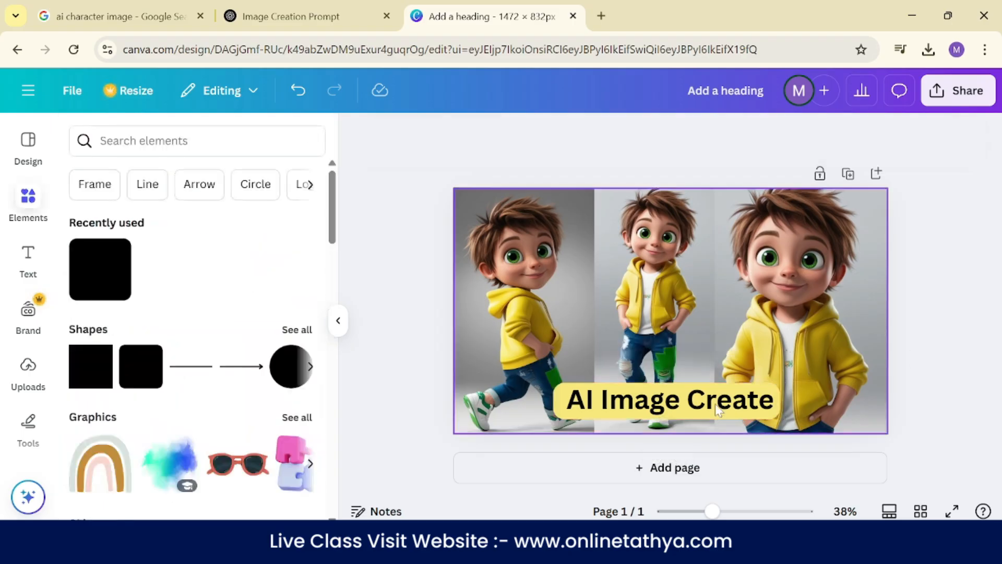
# - Recolour the "AI Image Create" heading with the dark navy sampled from the running boy's jeans
pyautogui.click(640, 412)
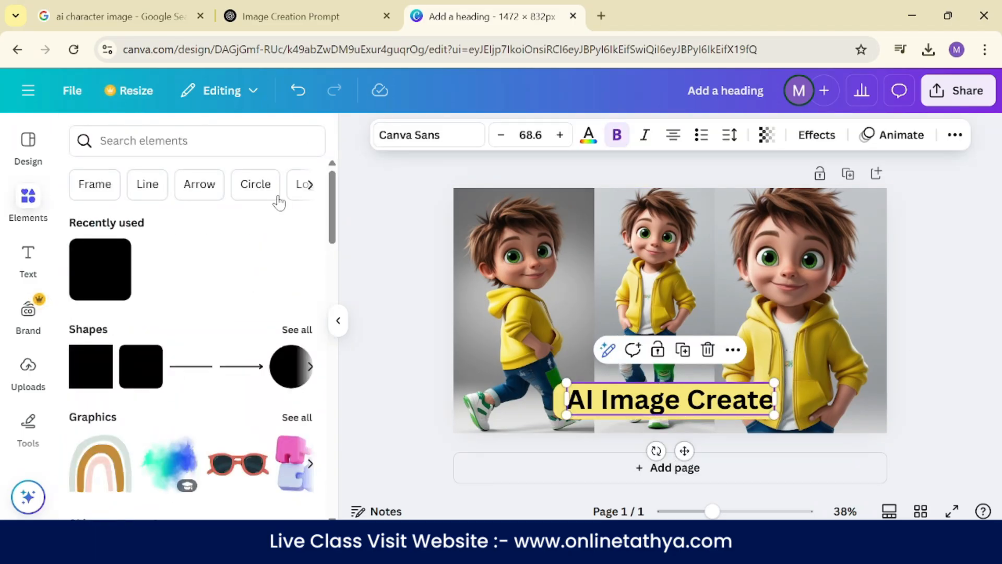
pyautogui.click(588, 135)
pyautogui.click(87, 253)
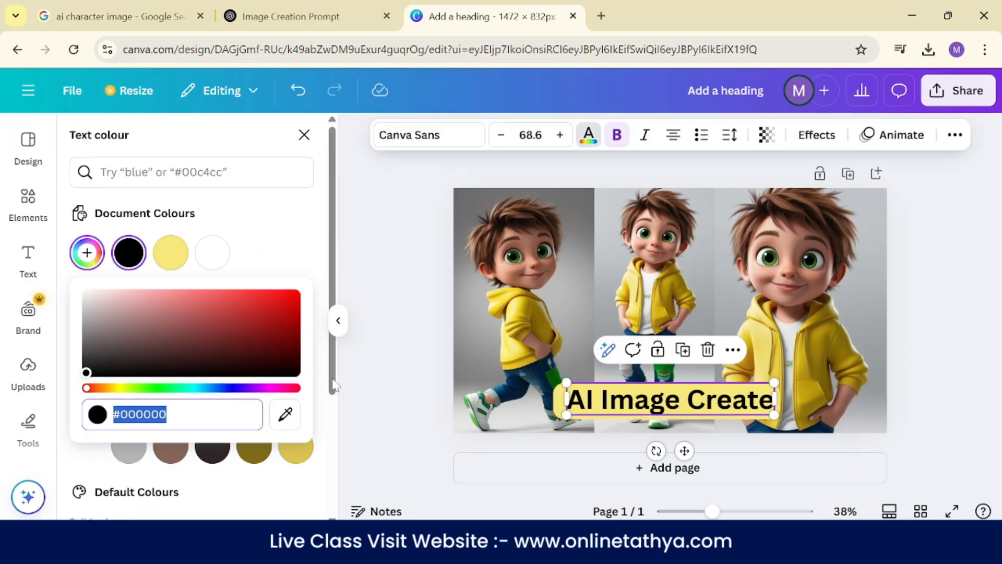
pyautogui.click(286, 414)
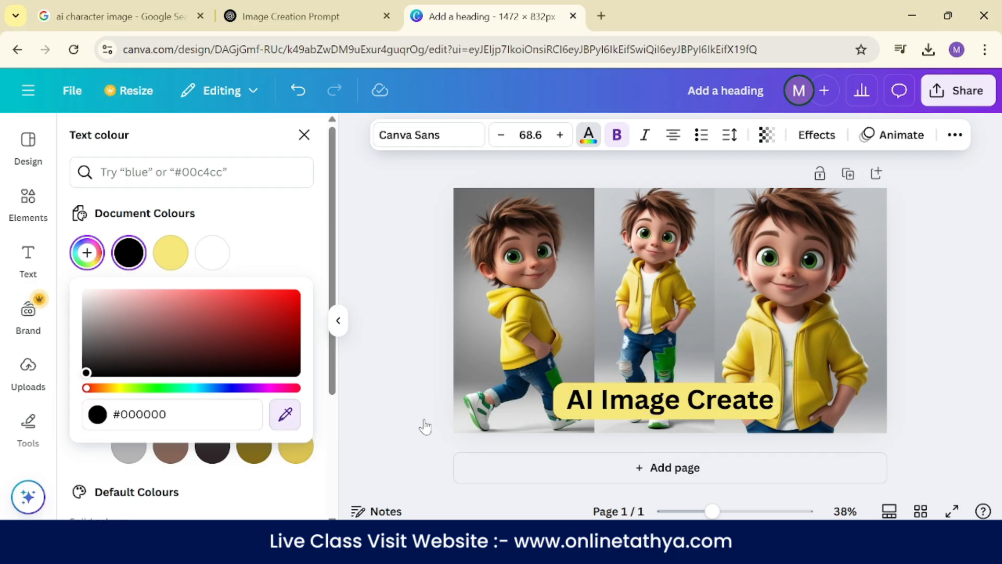
pyautogui.click(502, 393)
pyautogui.click(938, 319)
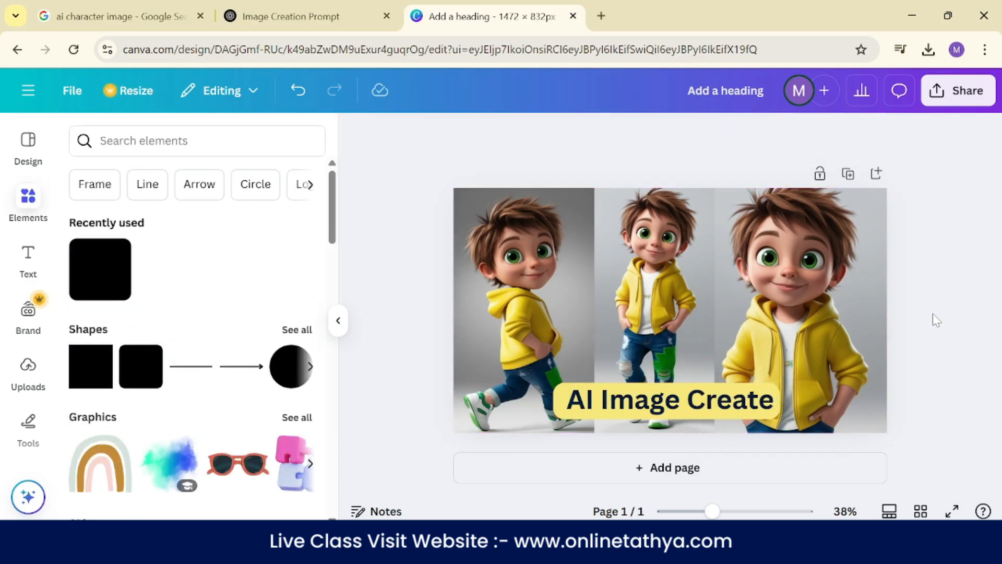
# - Fill the banner behind the heading with the document's dark navy colour
pyautogui.click(560, 400)
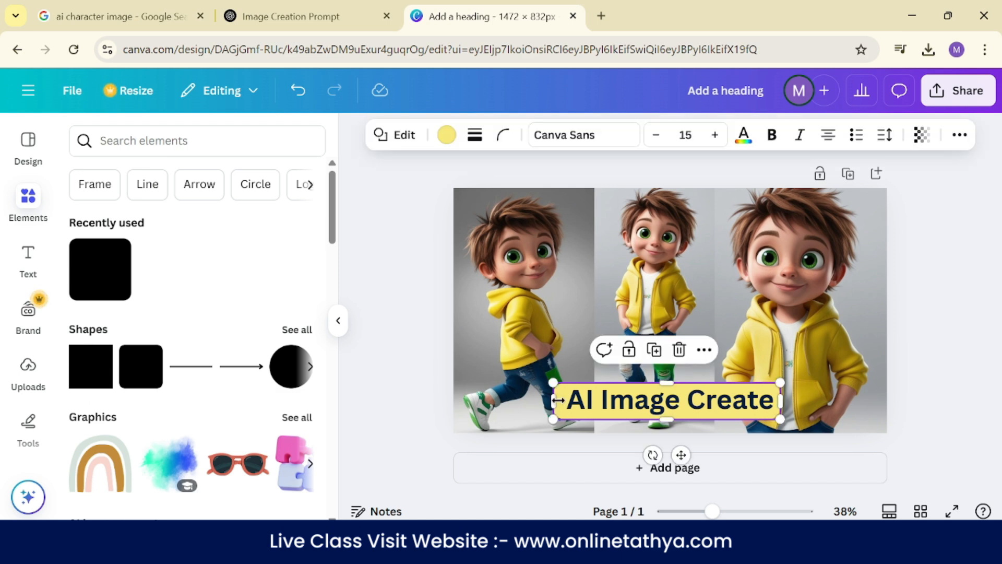
pyautogui.click(446, 135)
pyautogui.click(103, 244)
pyautogui.click(171, 253)
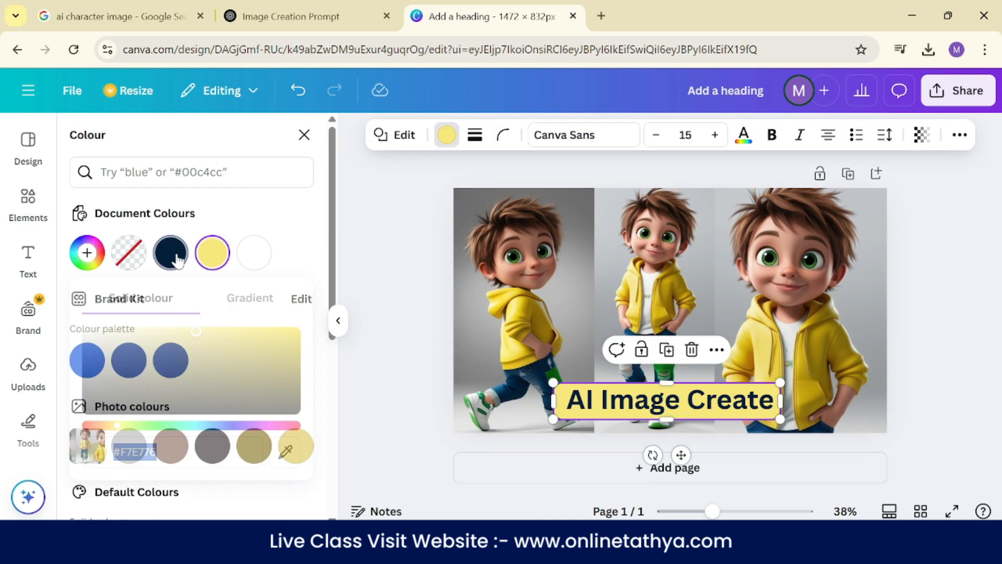
# - Recolour the "AI Image Create" heading with the bright yellow sampled from the left boy's hoodie
pyautogui.click(657, 405)
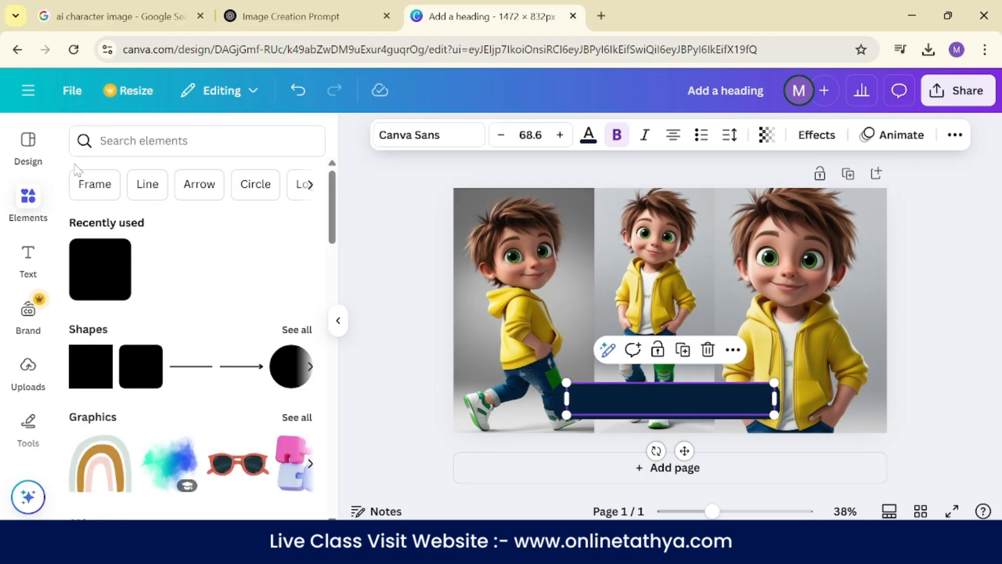
pyautogui.click(671, 410)
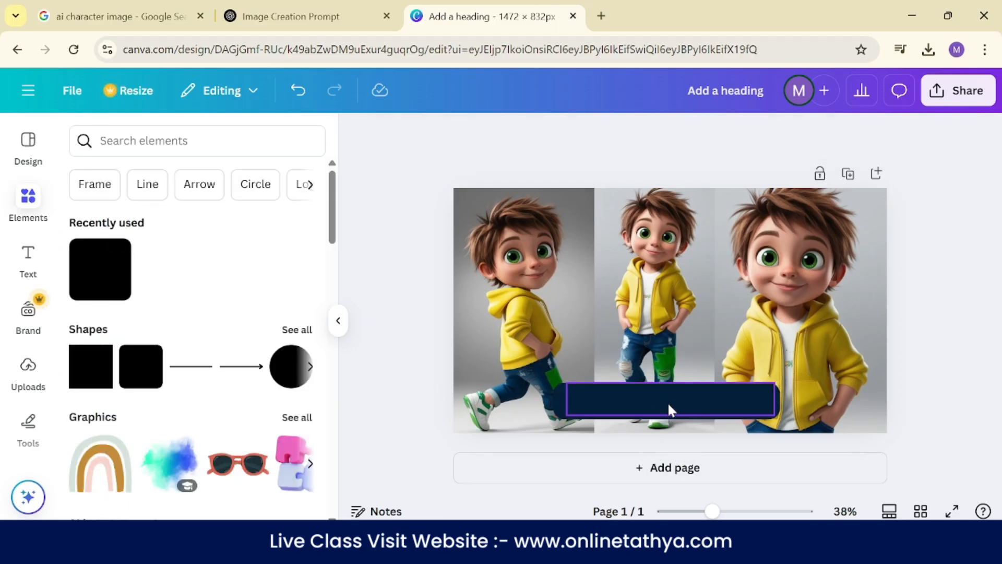
pyautogui.click(588, 136)
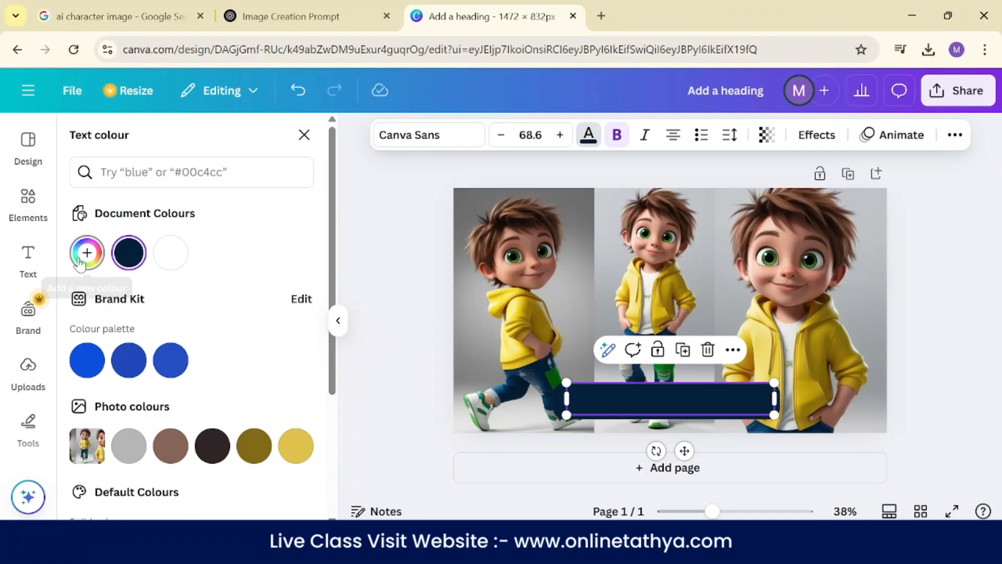
pyautogui.click(87, 253)
pyautogui.click(285, 414)
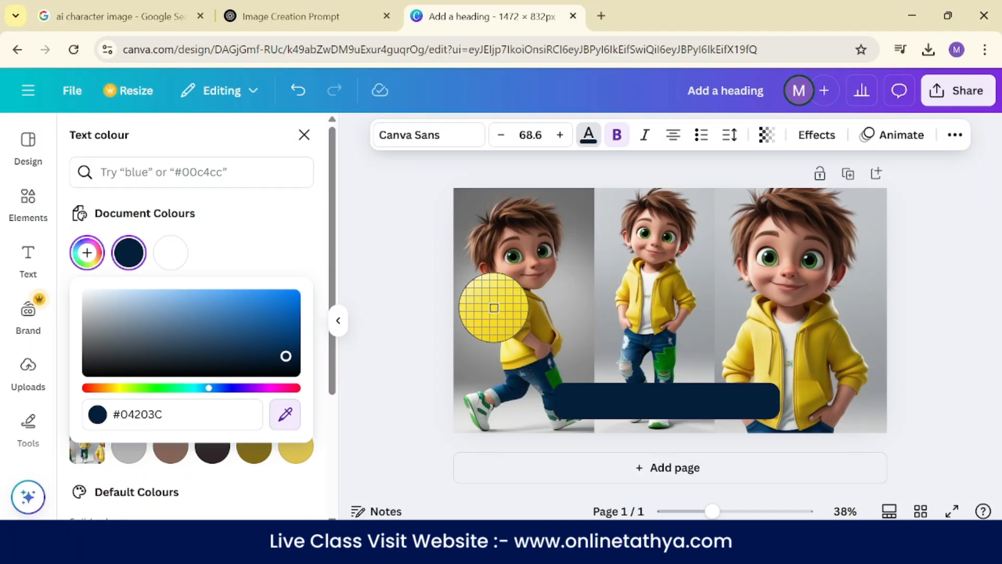
pyautogui.click(495, 308)
pyautogui.click(911, 329)
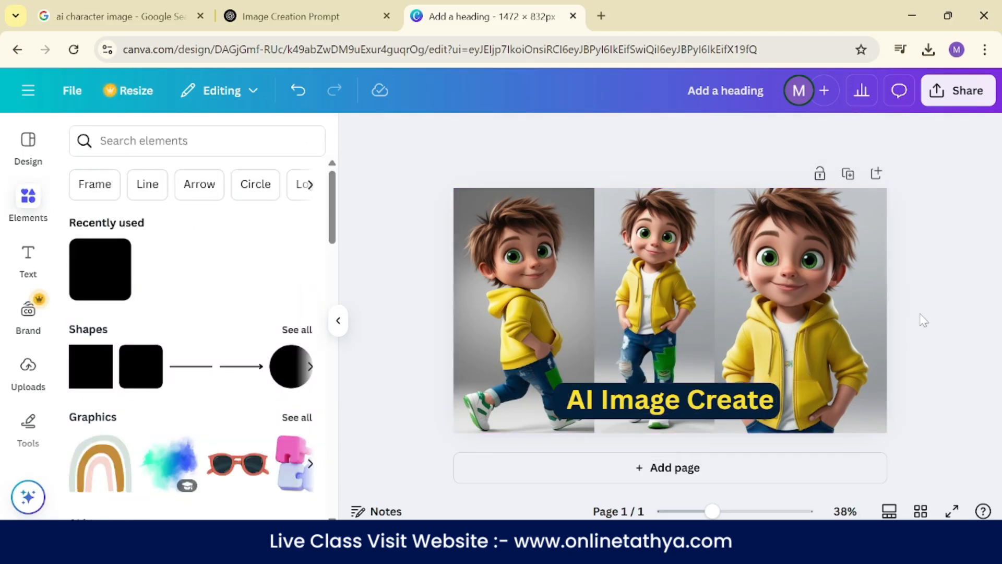
# - Reduce the heading to a font size of about 65.4 and centre it horizontally on the page
pyautogui.click(722, 404)
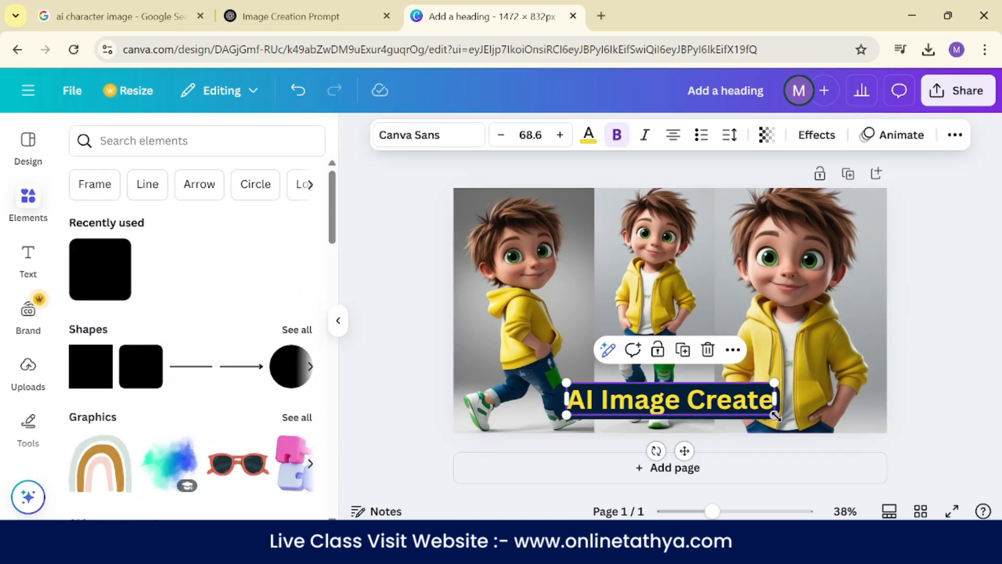
pyautogui.moveTo(768, 414); pyautogui.dragTo(765, 413)
pyautogui.moveTo(705, 407); pyautogui.dragTo(708, 402)
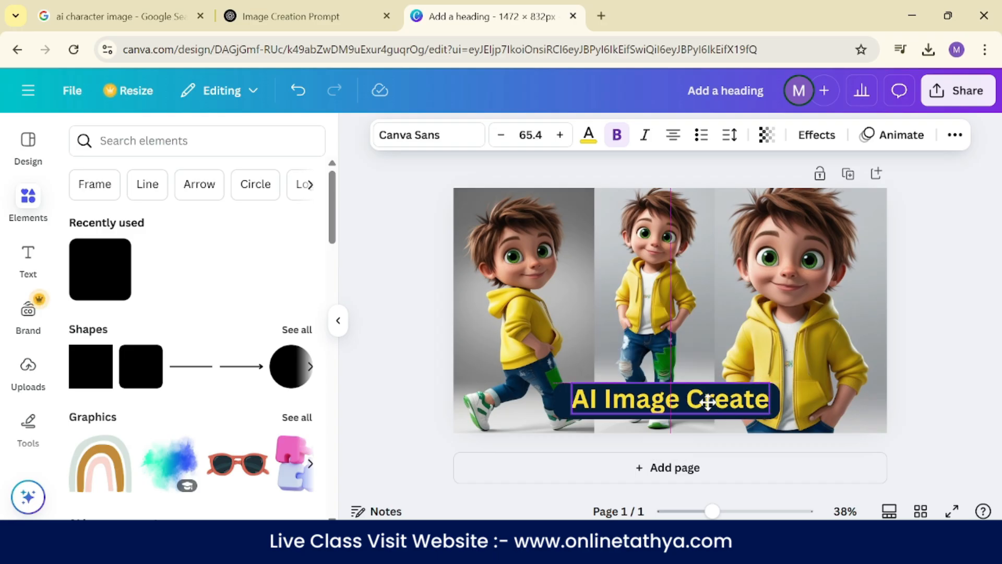
# - Search the elements for "canva" and limit the results to graphics
pyautogui.click(144, 141)
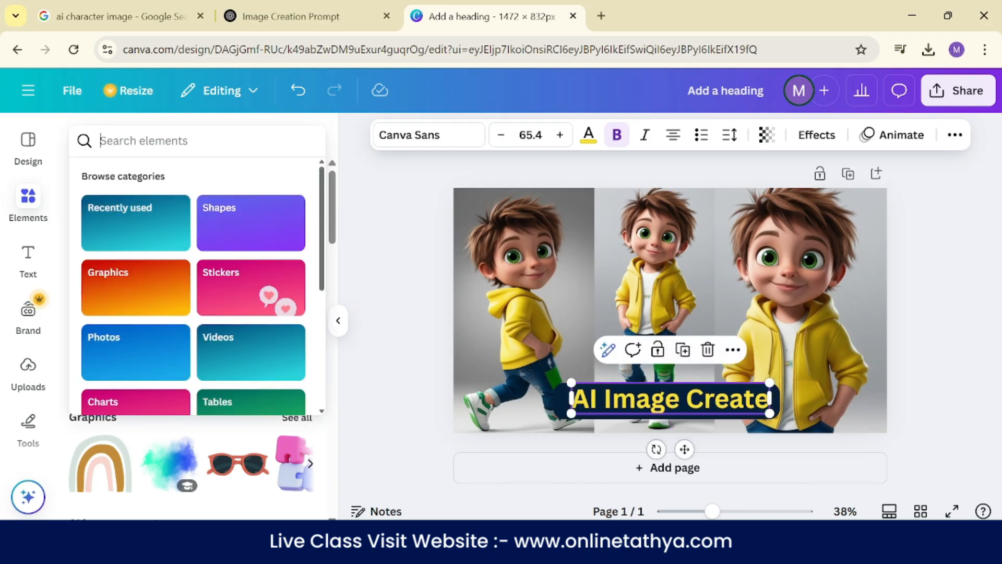
pyautogui.write('canva')
pyautogui.press('Return')
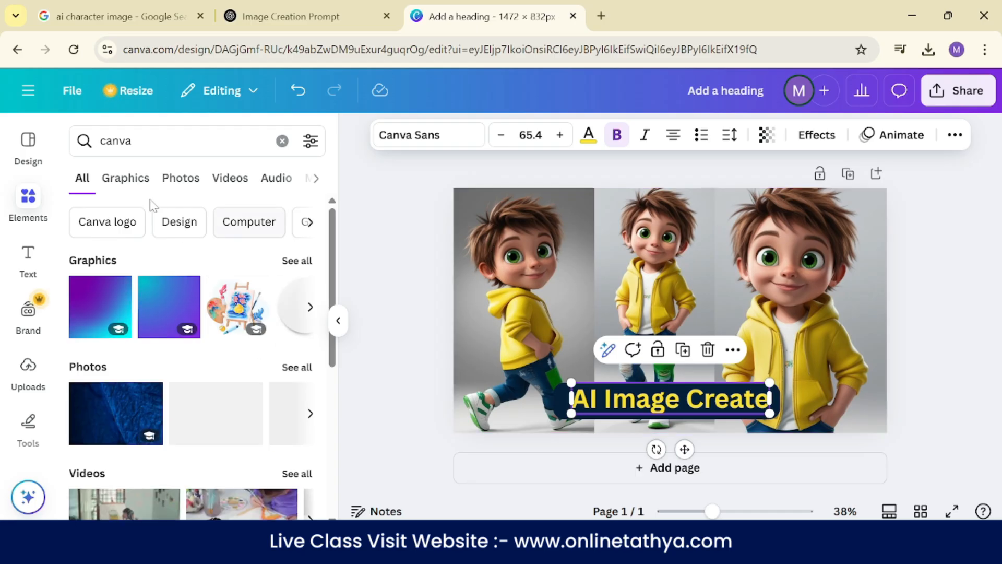
pyautogui.click(178, 189)
pyautogui.click(115, 188)
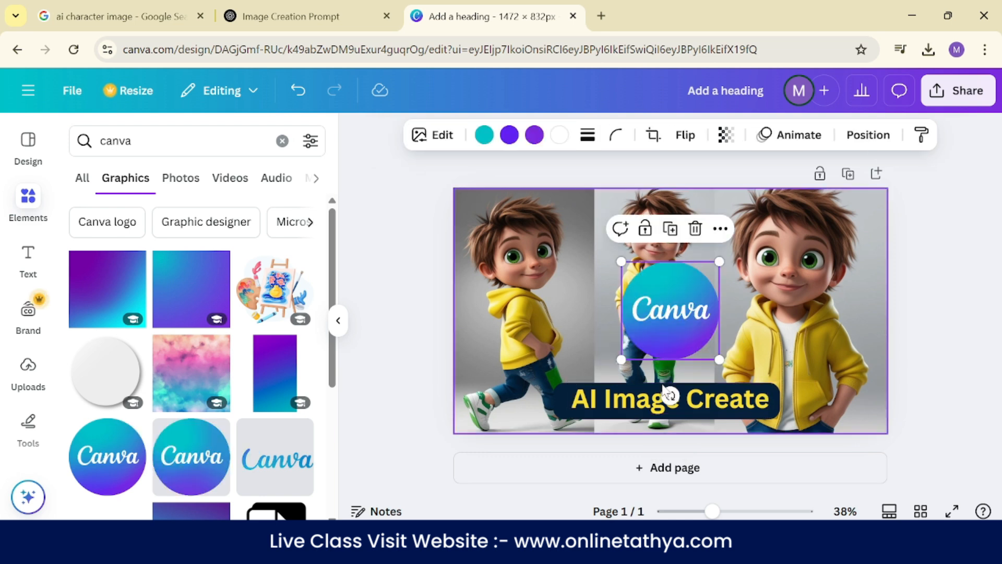
# - Add the round gradient Canva logo, shrunk to about half size, between the left and middle boys
pyautogui.click(191, 456)
pyautogui.moveTo(719, 360); pyautogui.dragTo(673, 314)
pyautogui.moveTo(647, 283); pyautogui.dragTo(591, 290)
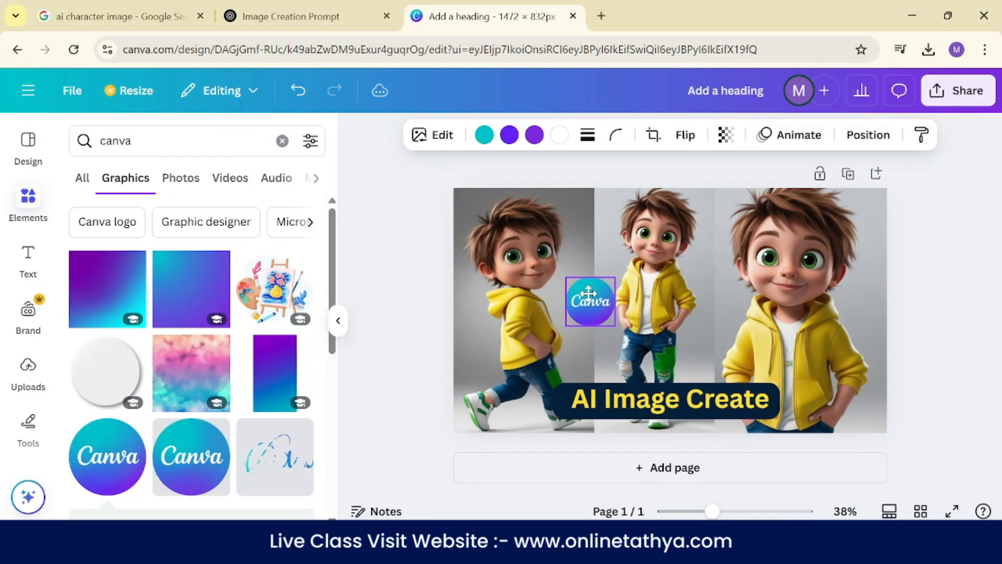
pyautogui.click(931, 282)
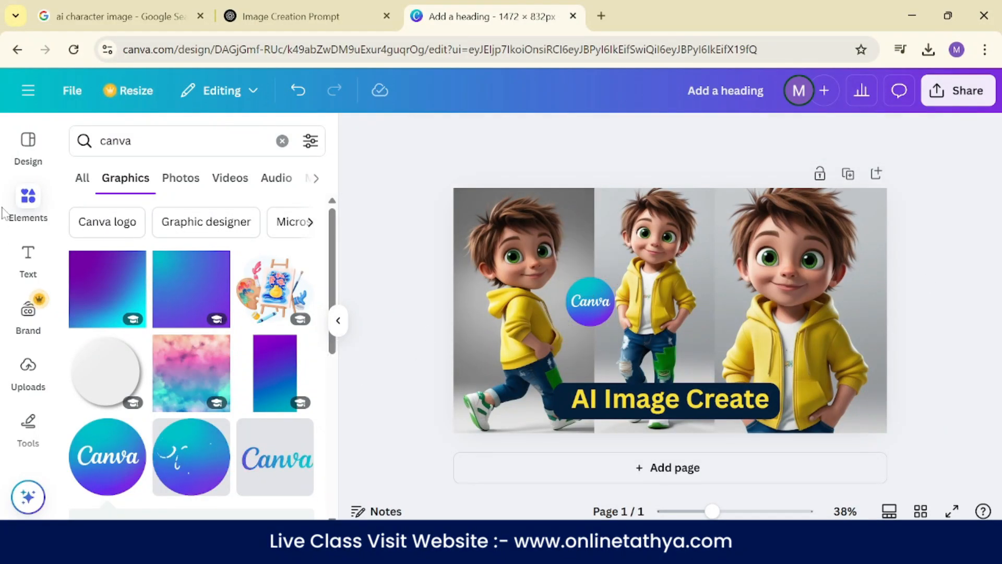
# - Search the graphics for "arow"
pyautogui.click(133, 141)
pyautogui.hotkey('ctrl', 'a')
pyautogui.write('arow')
pyautogui.press('Return')
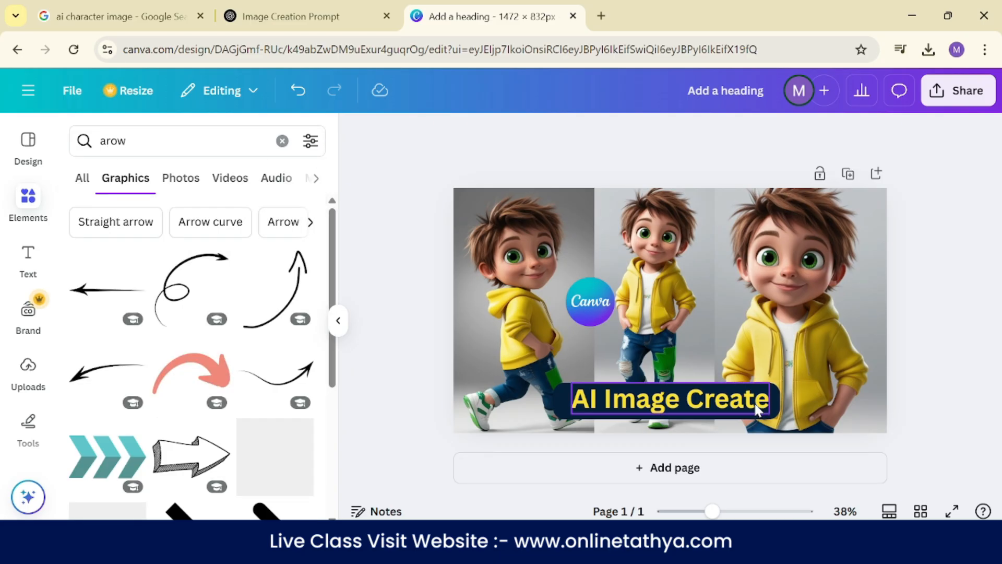
# - Shift the navy banner slightly so that it is centred behind the "AI Image Create" heading
pyautogui.moveTo(705, 404)
pyautogui.mouseDown()
pyautogui.moveTo(715, 408)
pyautogui.moveTo(706, 406)
pyautogui.mouseUp()
pyautogui.click(774, 418)
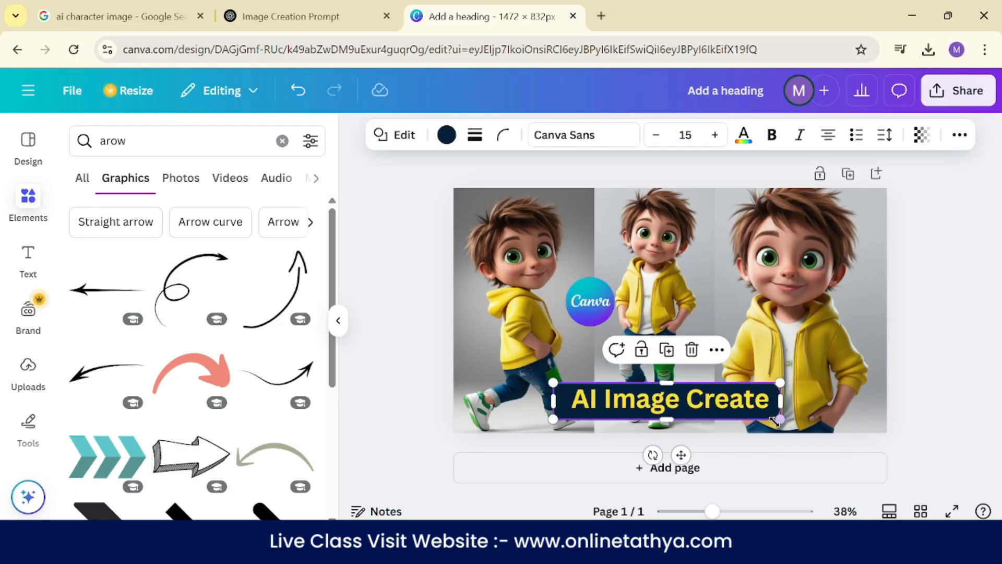
pyautogui.moveTo(681, 455); pyautogui.dragTo(685, 455)
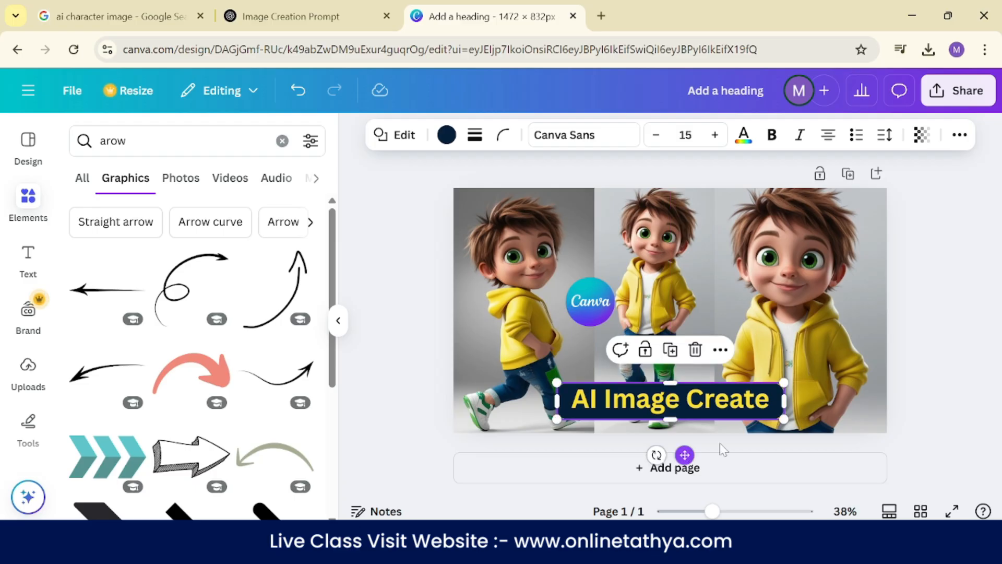
# - Add the thin black tapered arrow from the arrow graphics to the page
pyautogui.scroll(-5, 164, 305)
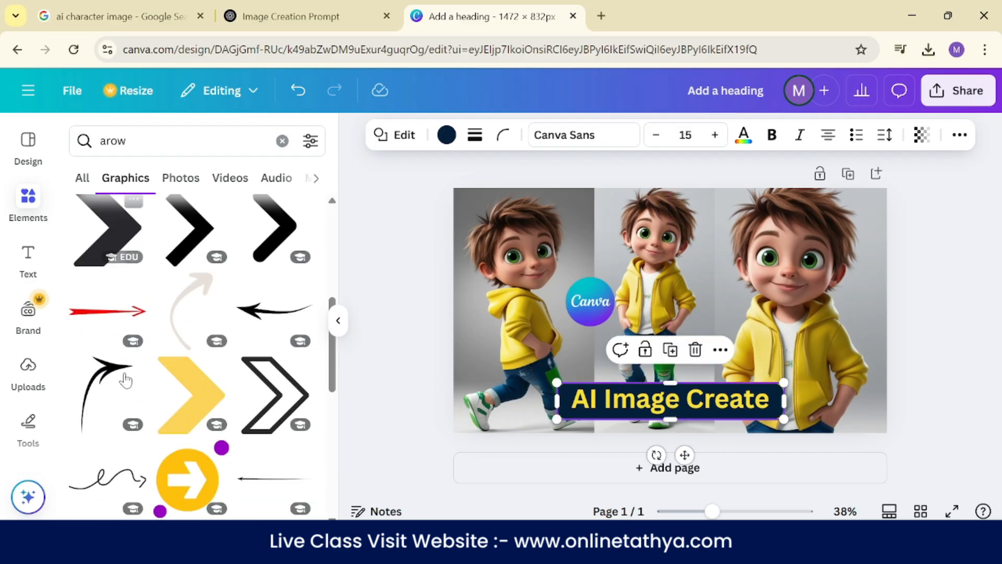
pyautogui.scroll(3, 150, 383)
pyautogui.scroll(-6, 151, 382)
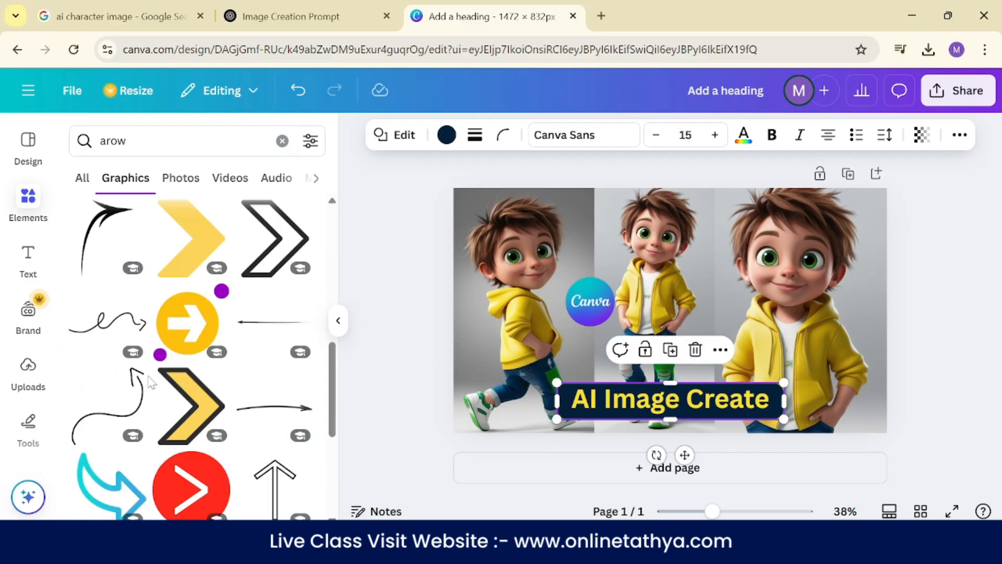
pyautogui.scroll(-4, 151, 383)
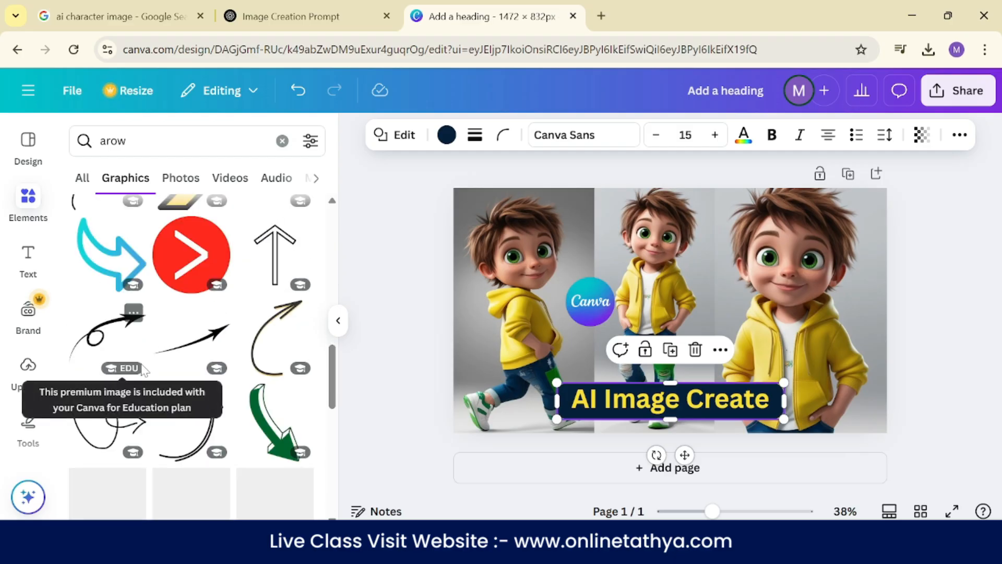
pyautogui.scroll(-4, 189, 349)
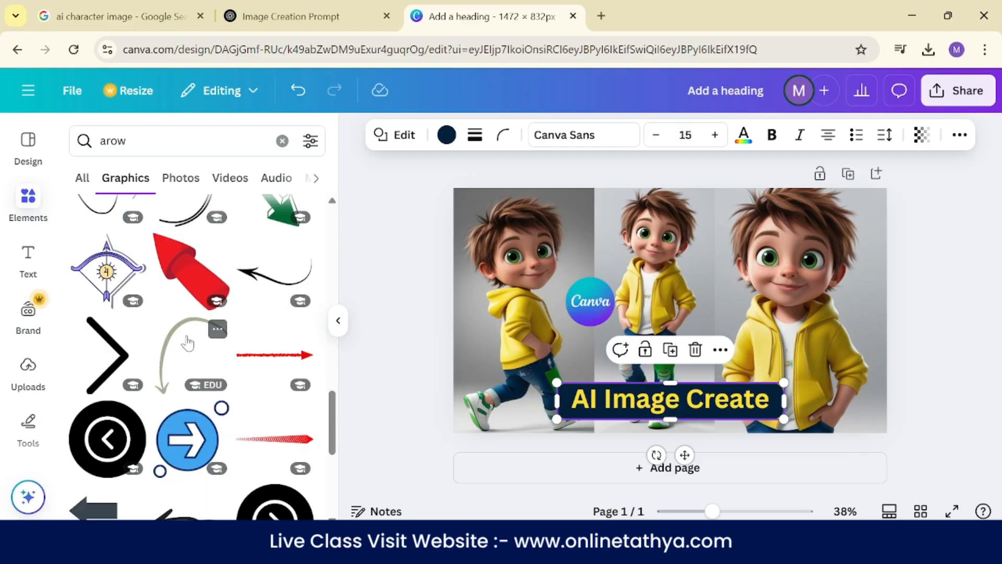
pyautogui.scroll(4, 188, 343)
pyautogui.click(182, 344)
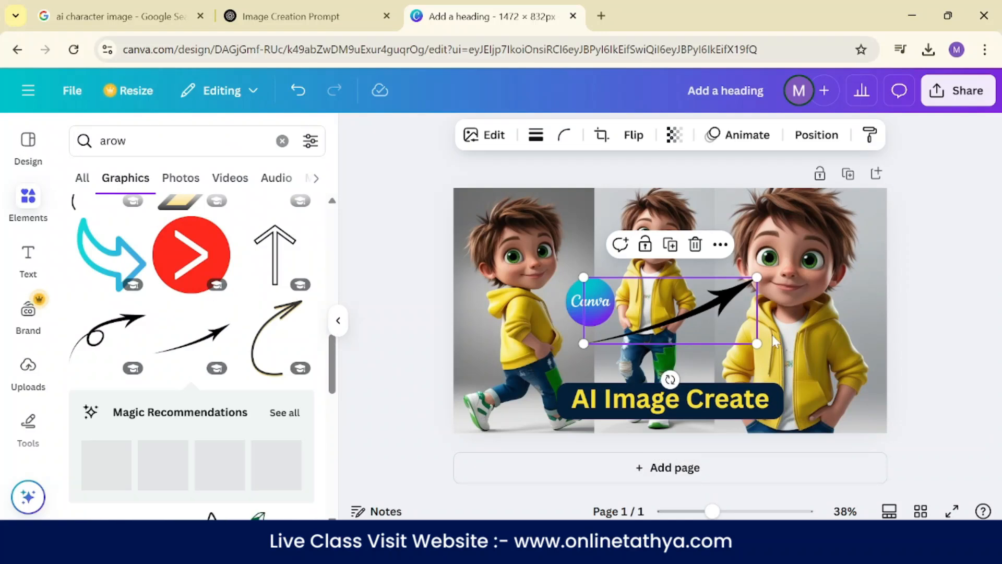
# - Rotate the black arrow to point downward and fit it, much smaller, between the Canva logo and the banner
pyautogui.moveTo(661, 379); pyautogui.dragTo(532, 279)
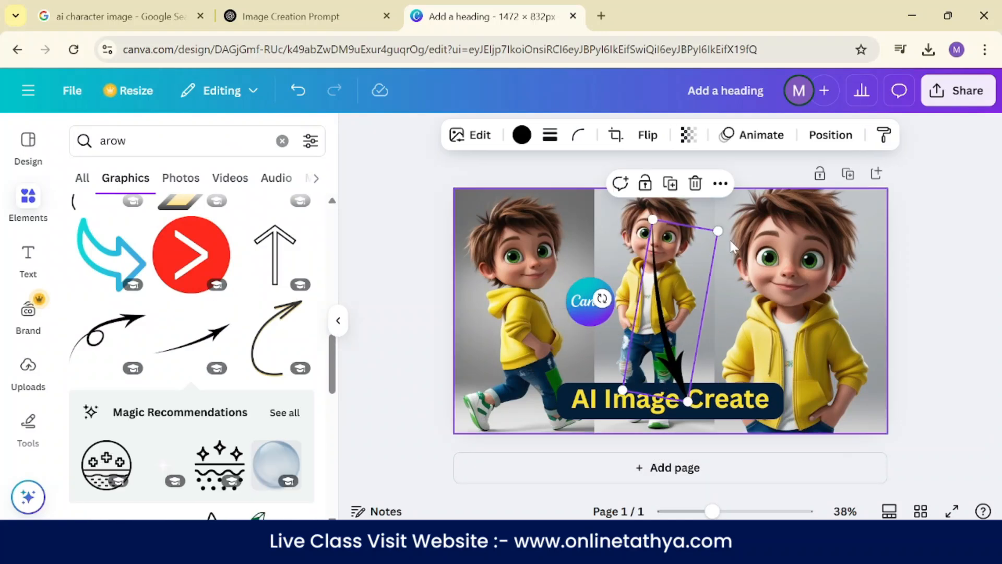
pyautogui.moveTo(720, 234); pyautogui.dragTo(639, 327)
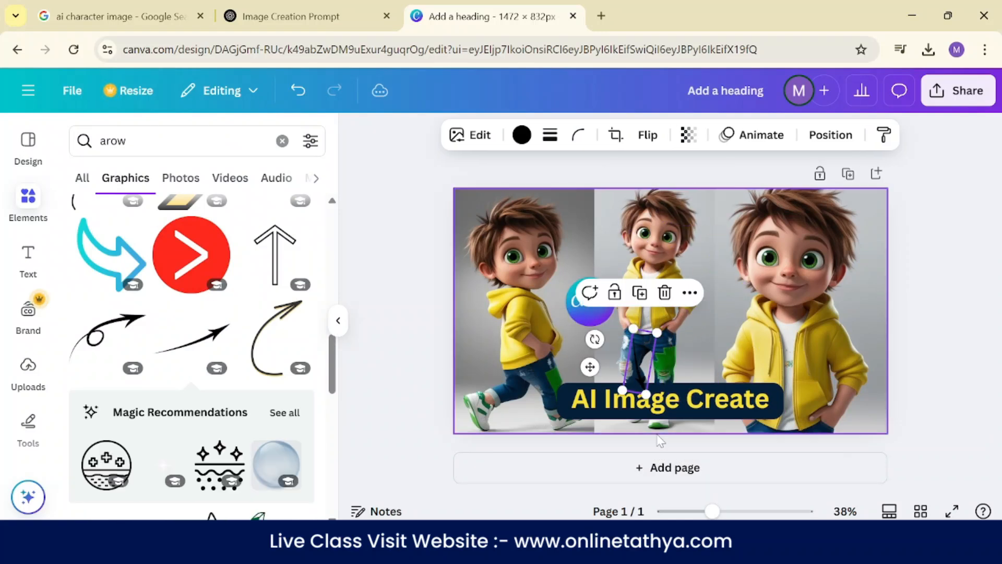
pyautogui.moveTo(590, 365); pyautogui.dragTo(543, 358)
# - Move the Canva logo slightly up above the arrow and enlarge it a little, then collapse the element library
pyautogui.moveTo(593, 313); pyautogui.dragTo(590, 291)
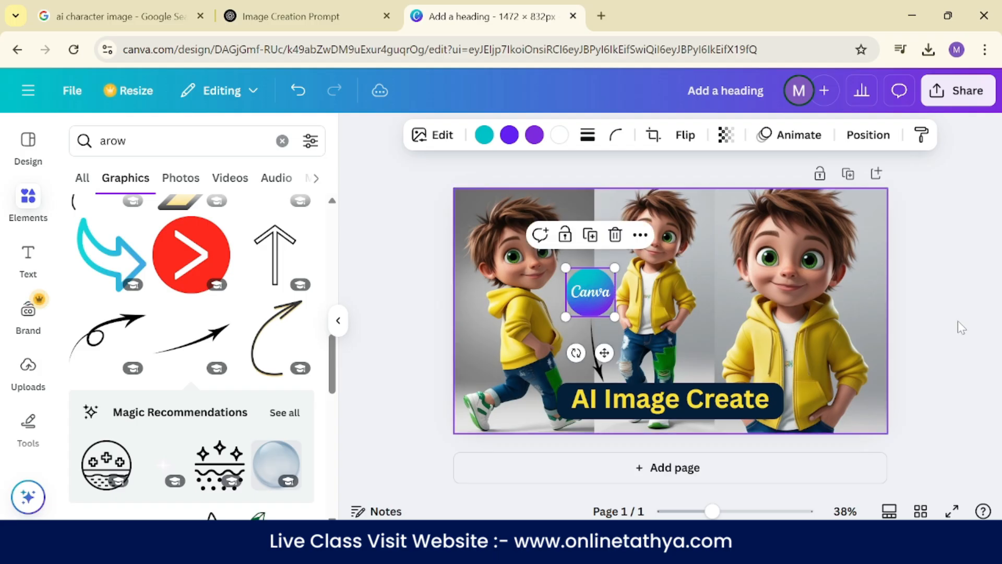
pyautogui.click(963, 302)
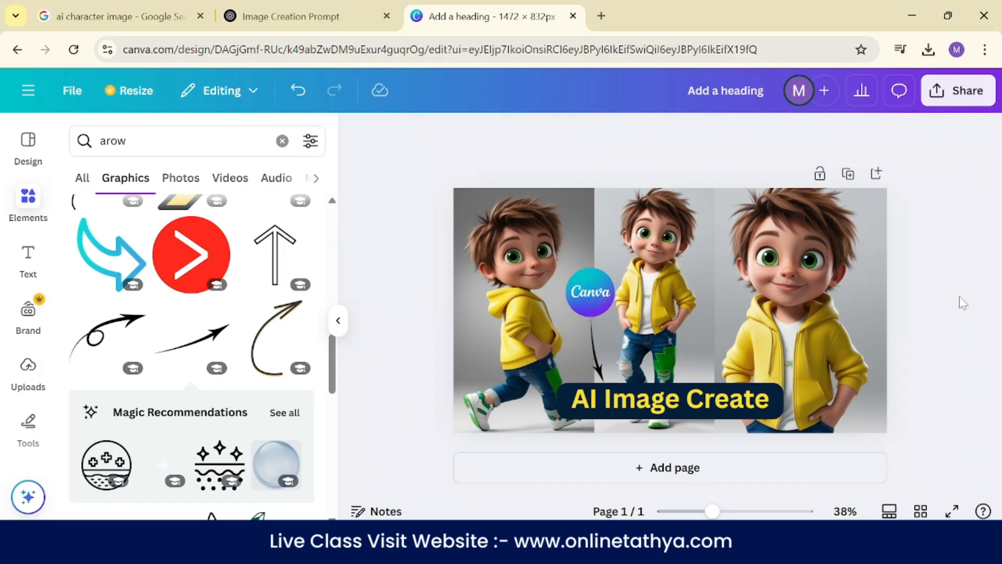
pyautogui.click(581, 300)
pyautogui.moveTo(563, 265); pyautogui.dragTo(555, 258)
pyautogui.click(968, 316)
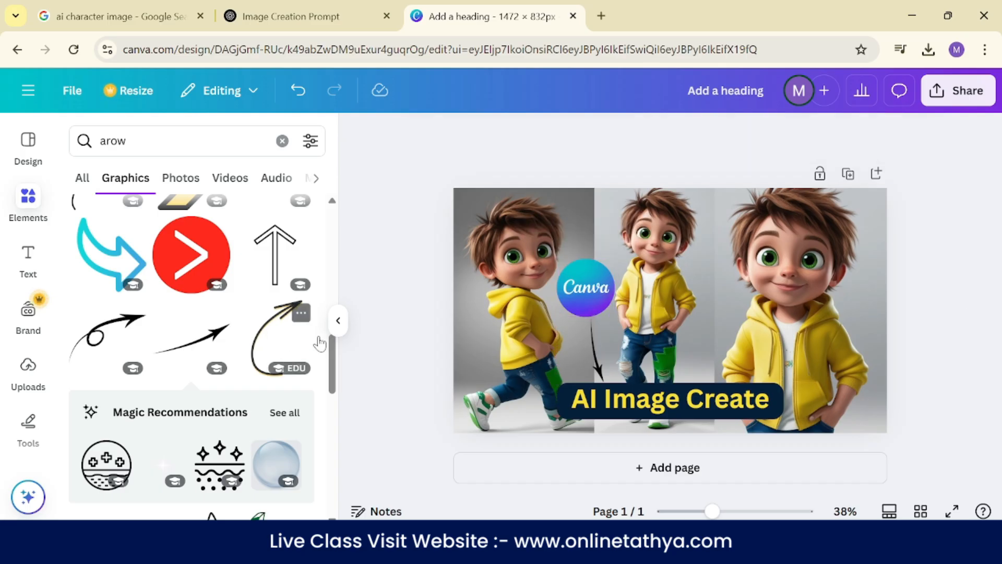
pyautogui.click(338, 320)
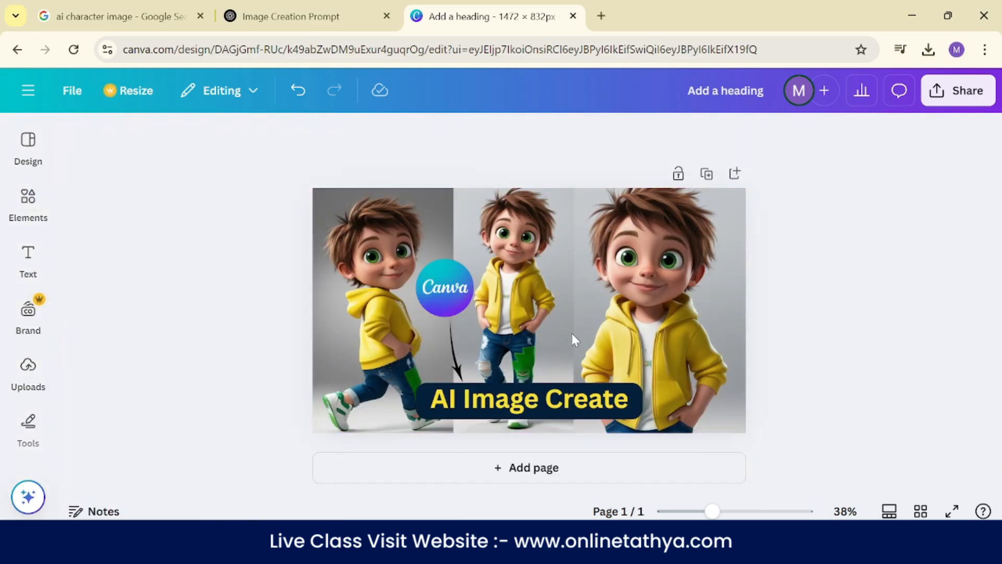